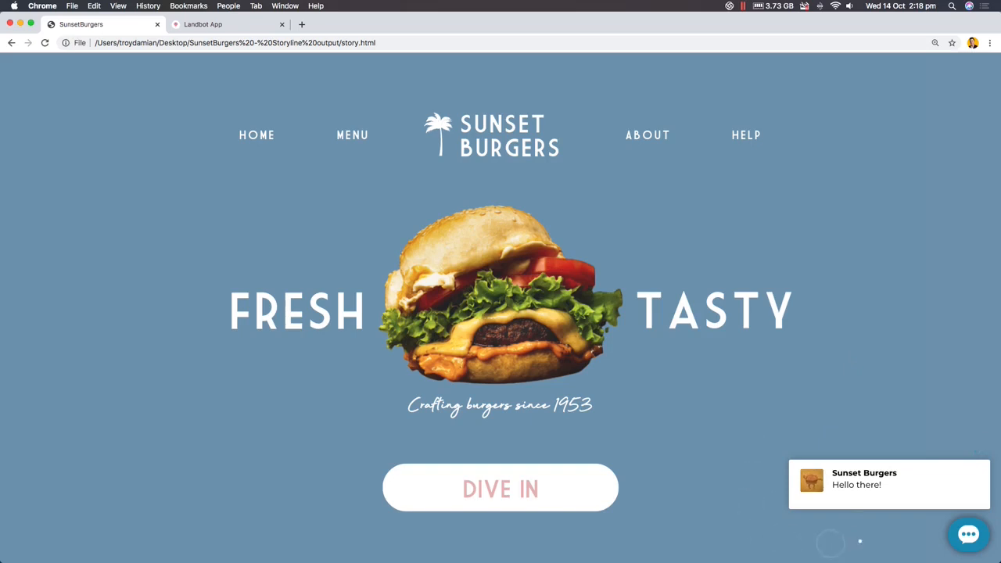
# Open the Sunset Burgers live chat, view its welcome messages, dive into the site with the chat open, and close the chat
pyautogui.click(972, 538)
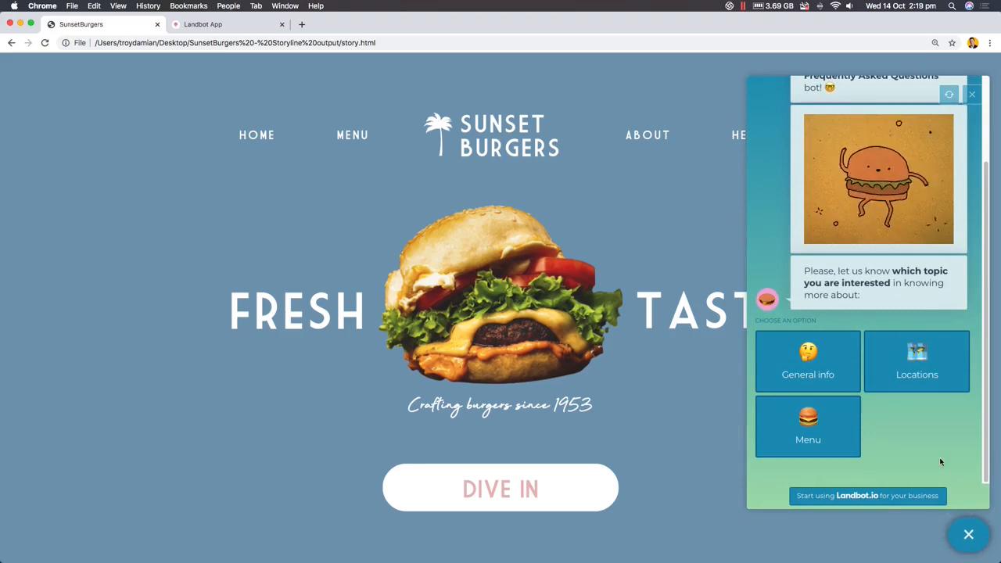
pyautogui.scroll(3, 941, 461)
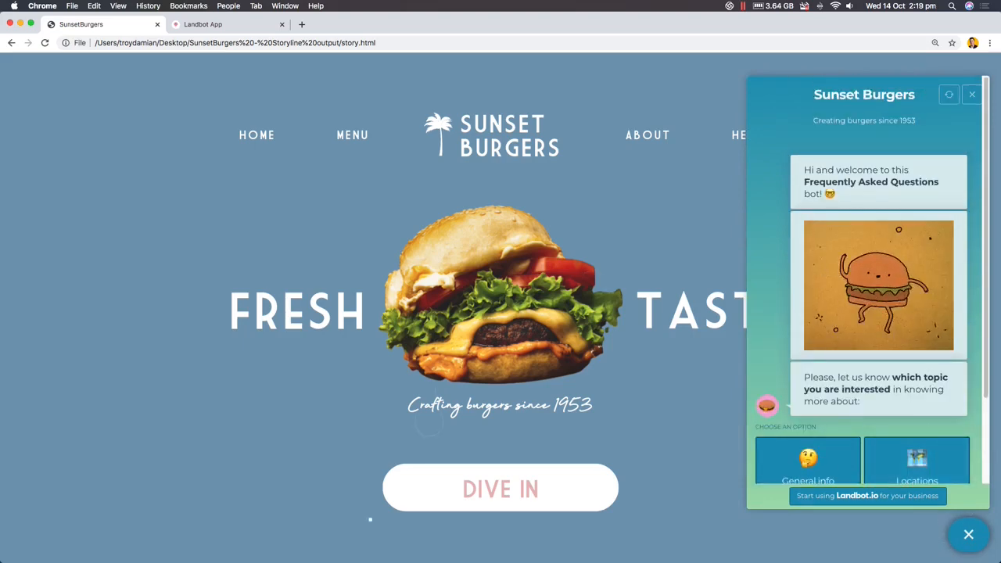
pyautogui.click(455, 491)
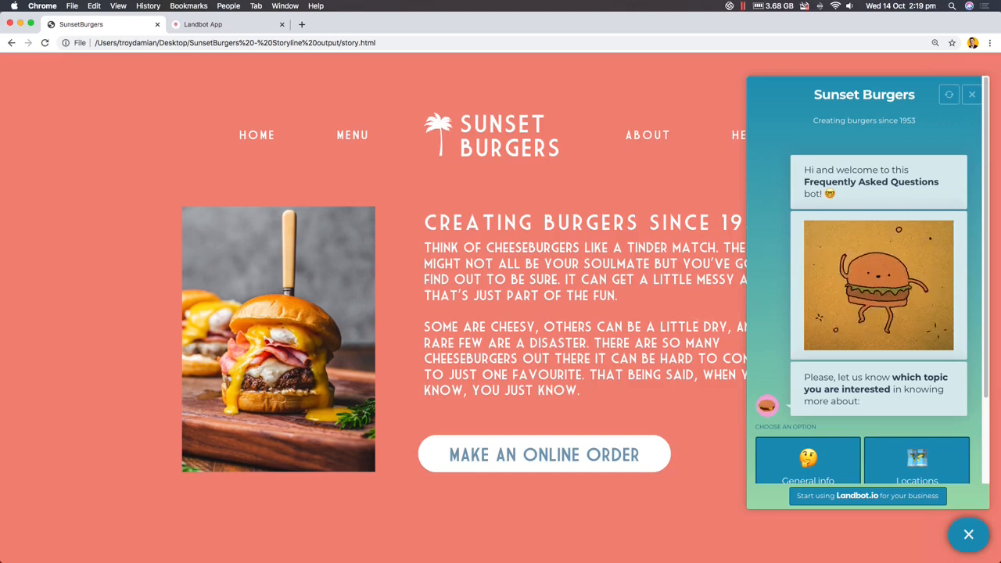
pyautogui.click(972, 94)
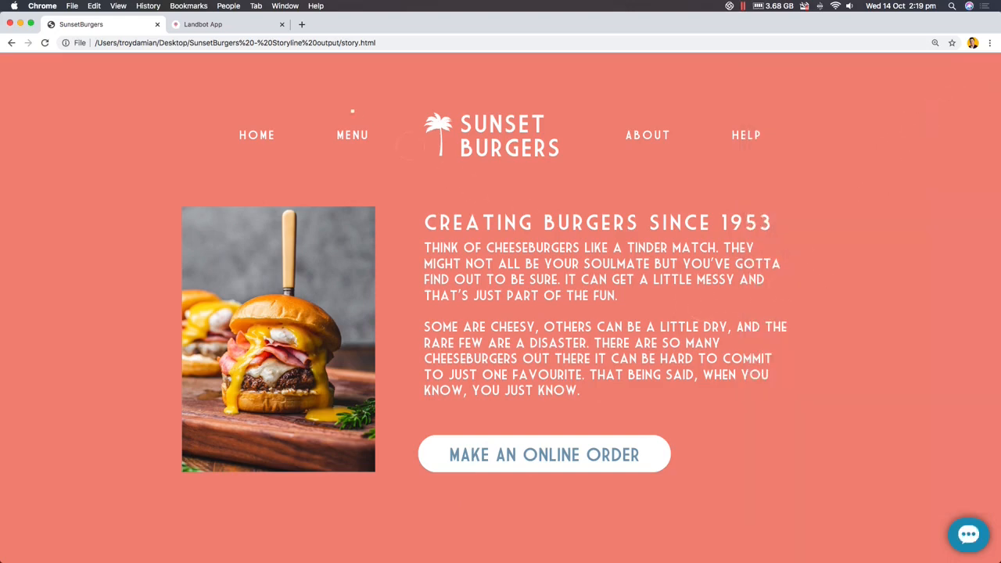
# Go to the Menu page, reopen the live chat, keep it open while moving to the About page, and close it
pyautogui.click(361, 134)
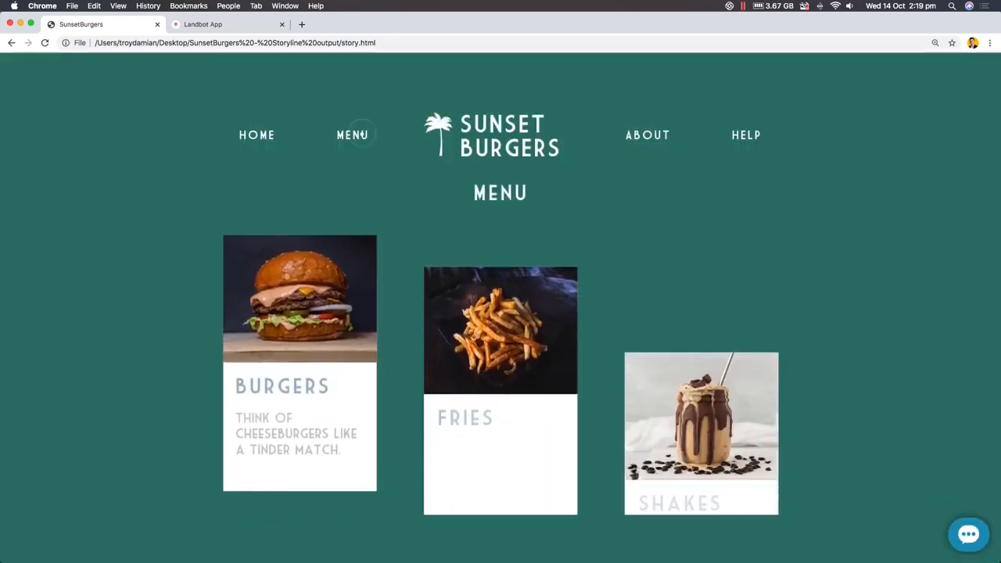
pyautogui.click(968, 535)
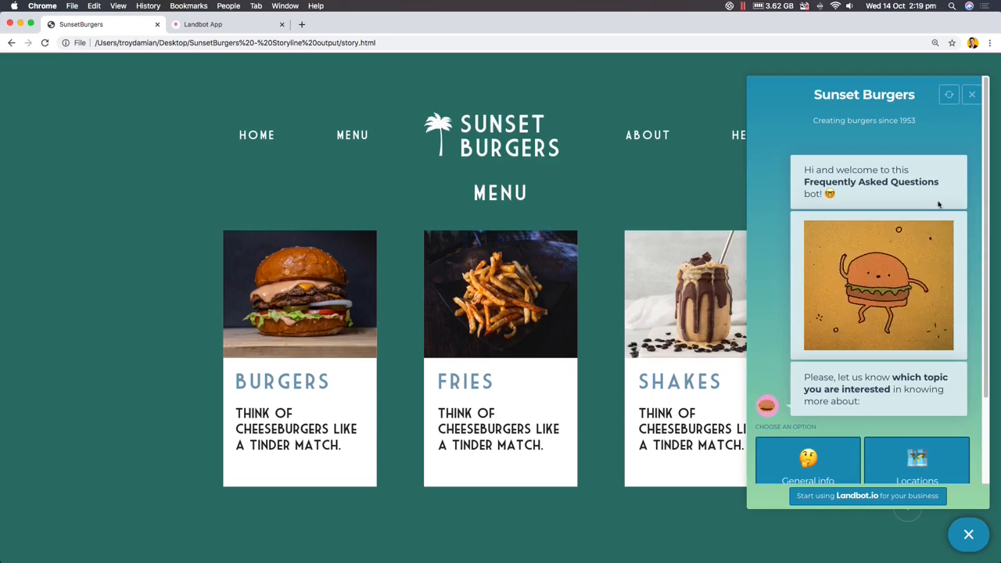
pyautogui.click(659, 144)
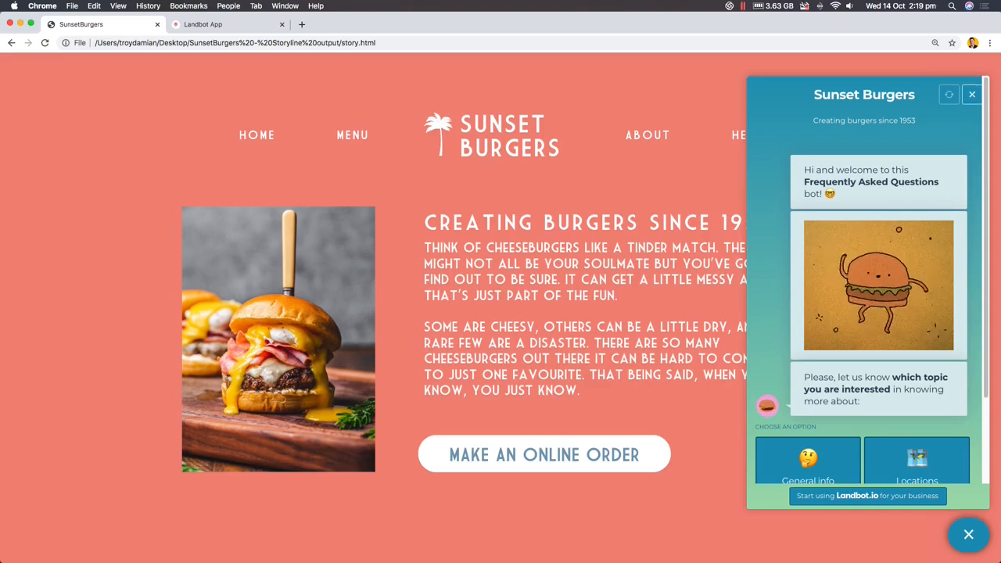
pyautogui.click(972, 95)
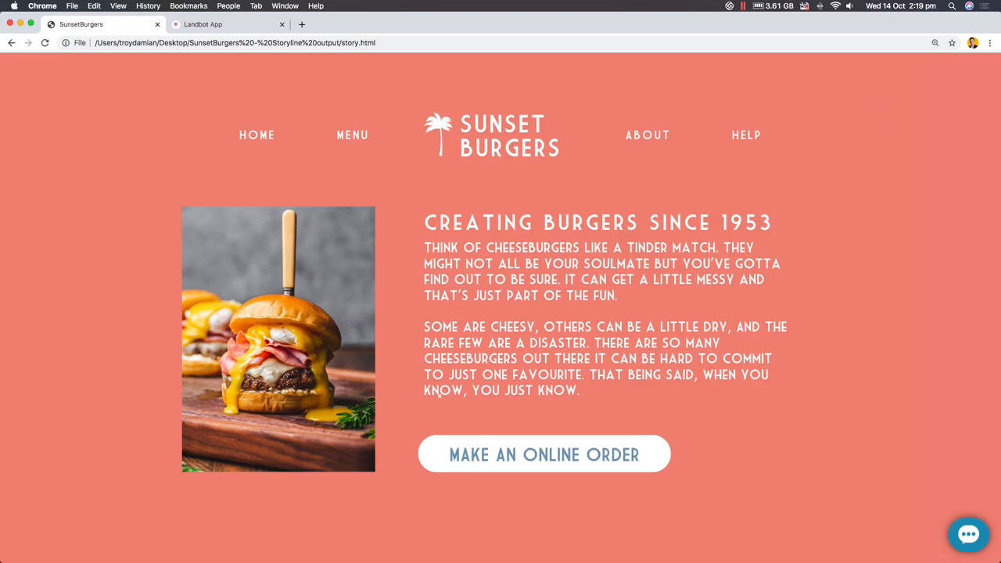
# Open the online order pop-up, look through the embedded chatbot's messages and options, and close the pop-up
pyautogui.click(503, 462)
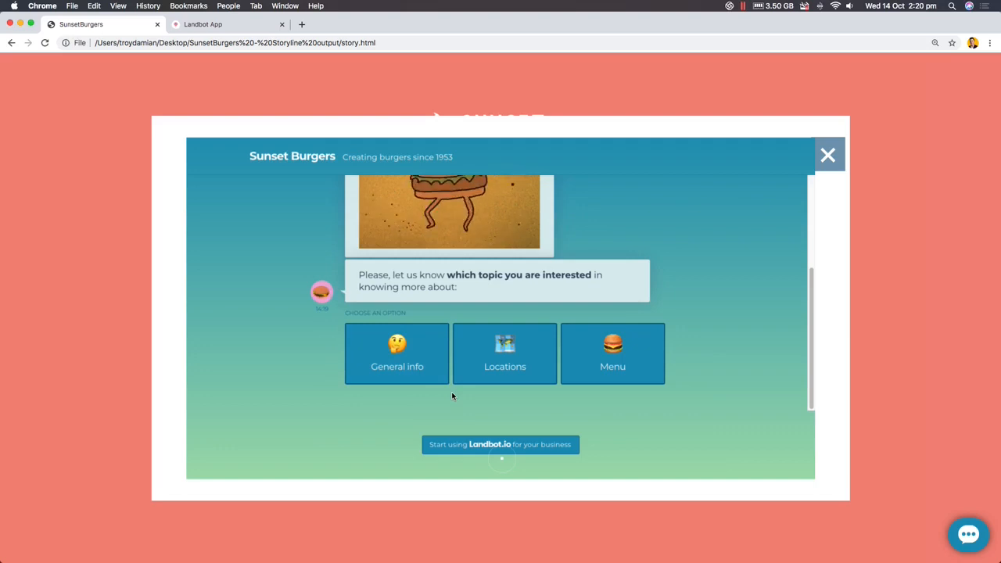
pyautogui.scroll(3, 751, 351)
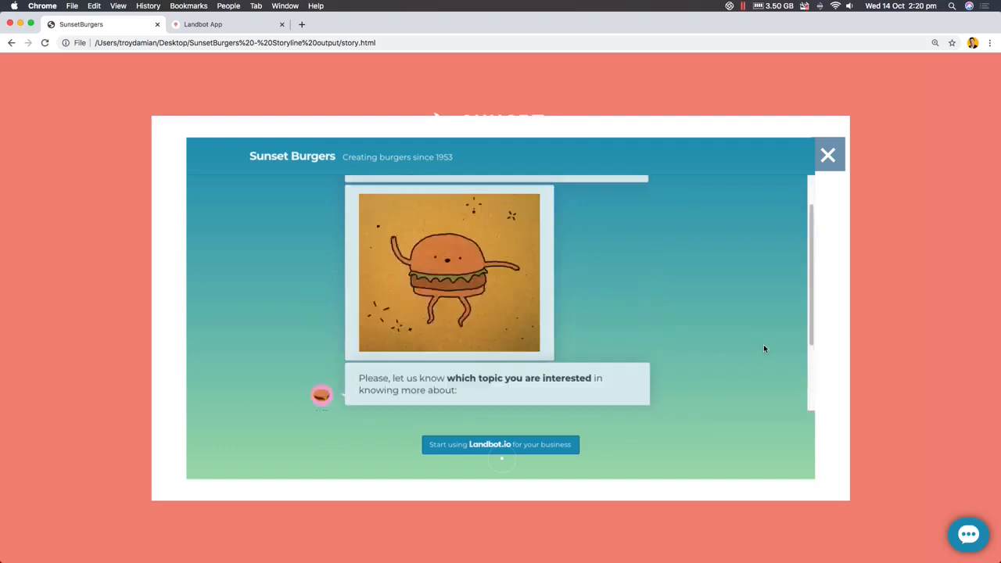
pyautogui.scroll(3, 797, 314)
pyautogui.scroll(-5, 798, 316)
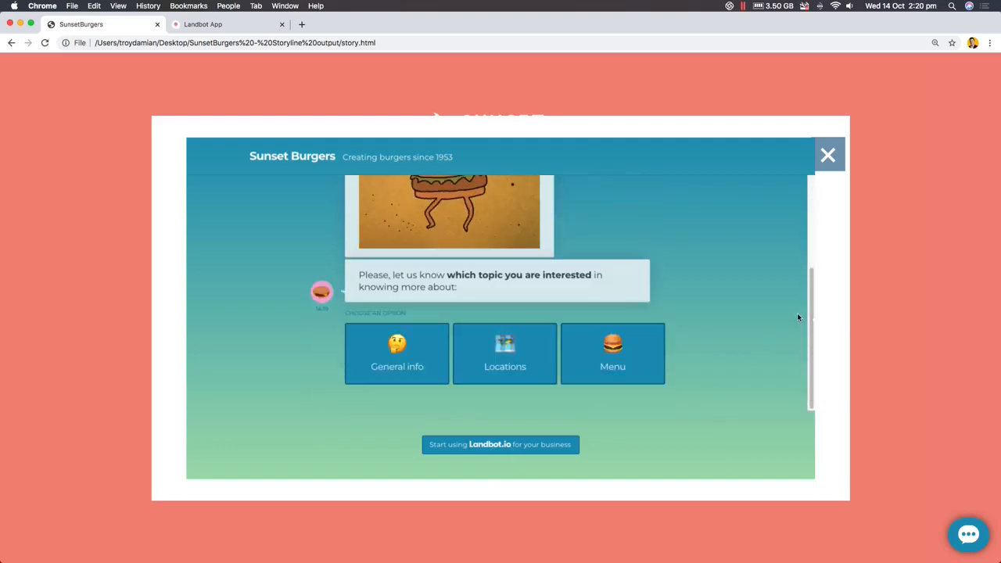
pyautogui.click(828, 154)
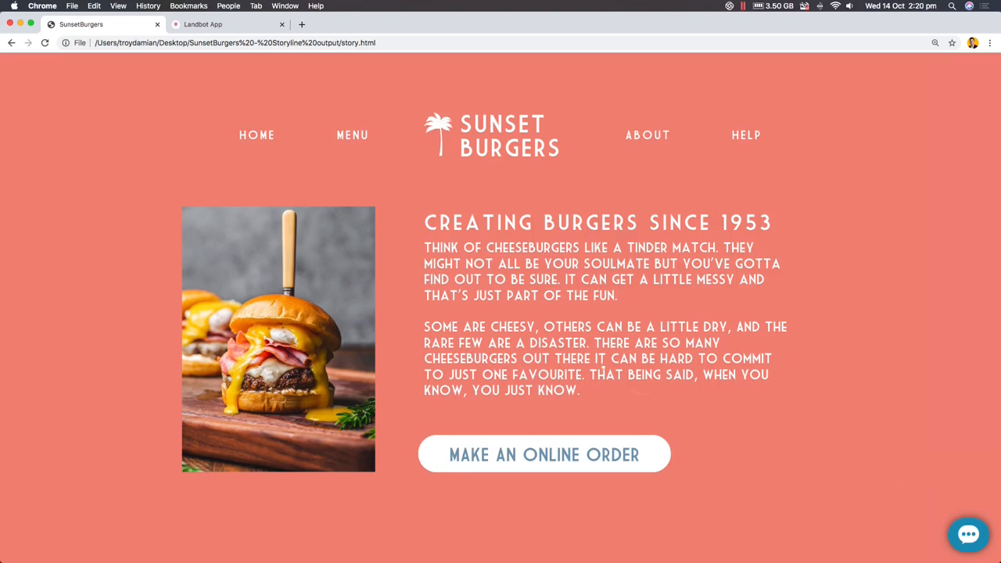
# Switch to the Landbot app and set the Sunset Burgers bot's website embed display to Livechat
pyautogui.click(193, 27)
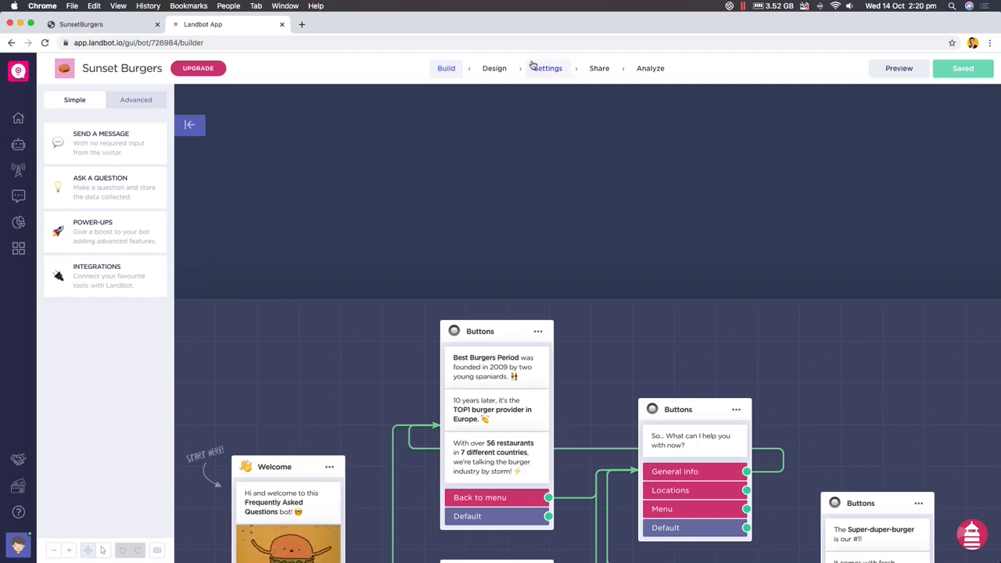
pyautogui.click(486, 69)
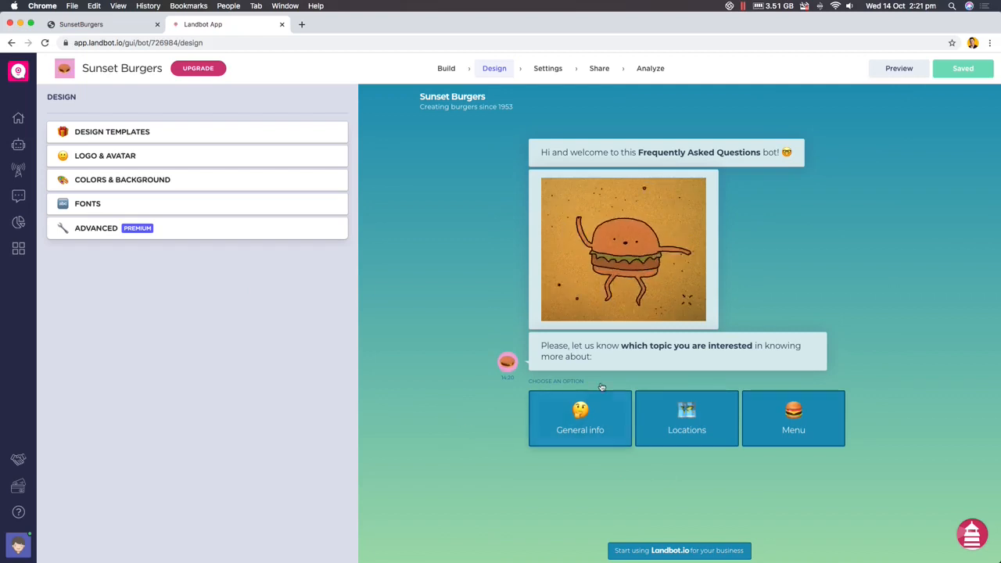
pyautogui.click(599, 68)
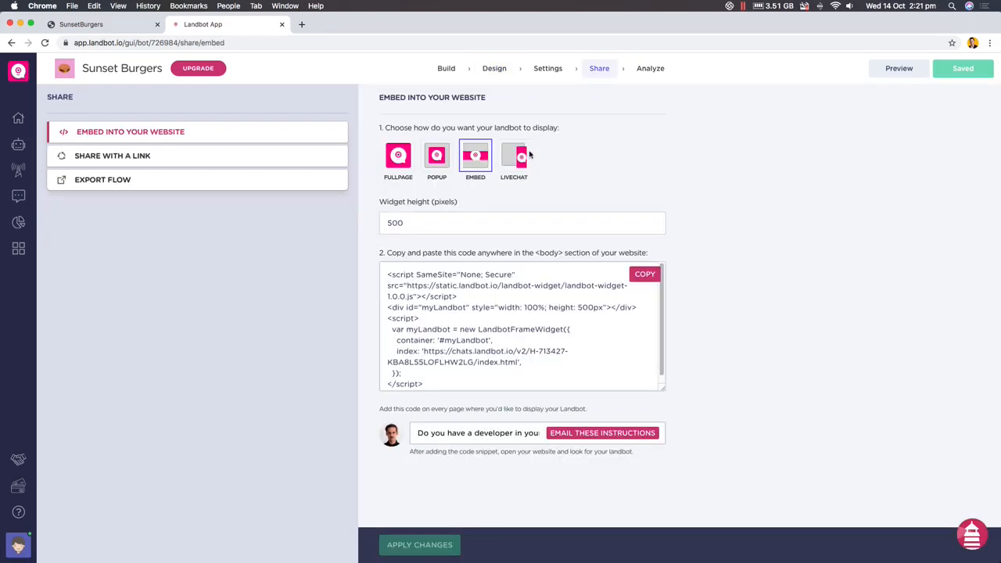
pyautogui.click(525, 161)
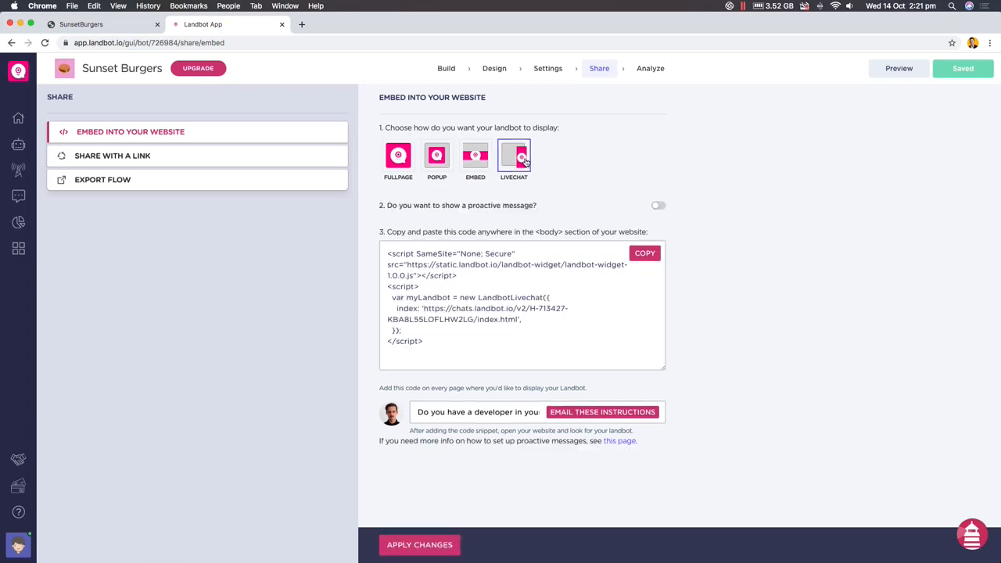
pyautogui.click(107, 27)
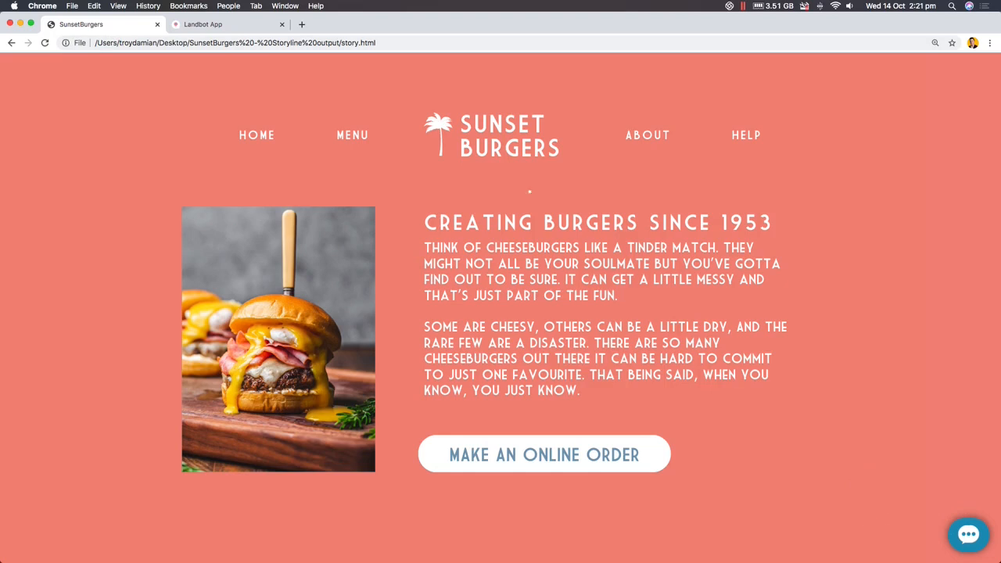
pyautogui.click(237, 27)
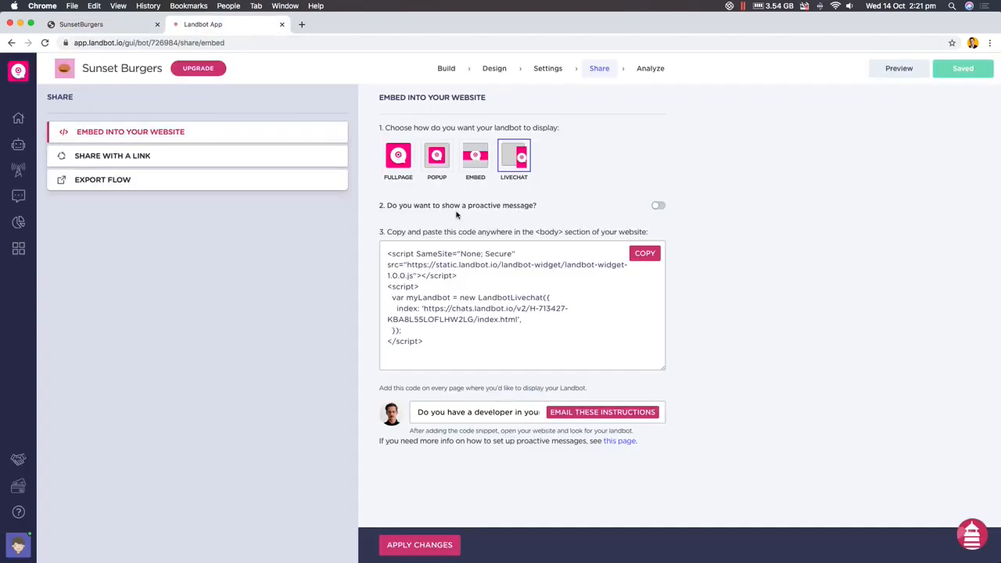
# Enable the proactive message and set its text to "Are you ready to order your burgers?"
pyautogui.moveTo(404, 205); pyautogui.dragTo(532, 209)
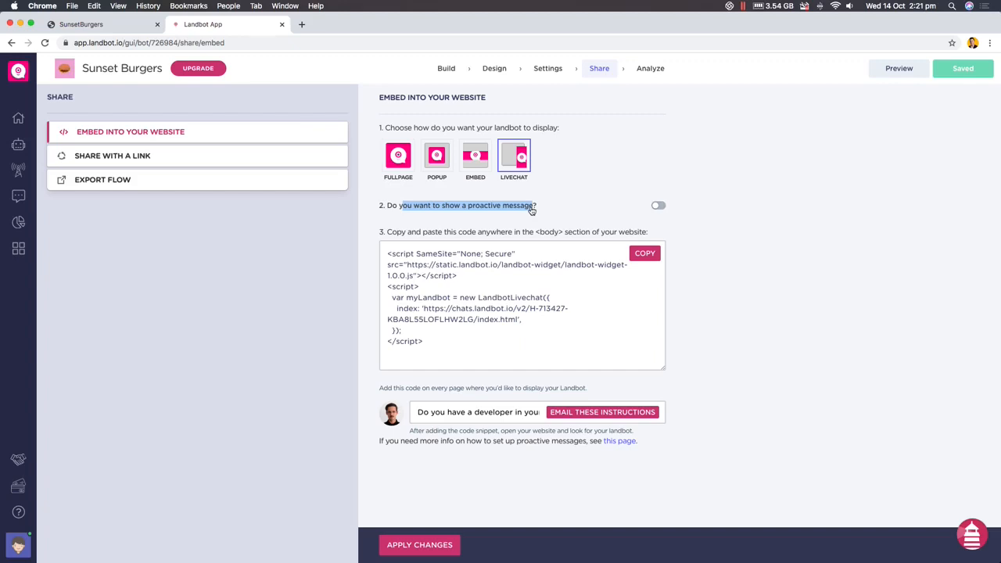
pyautogui.click(532, 208)
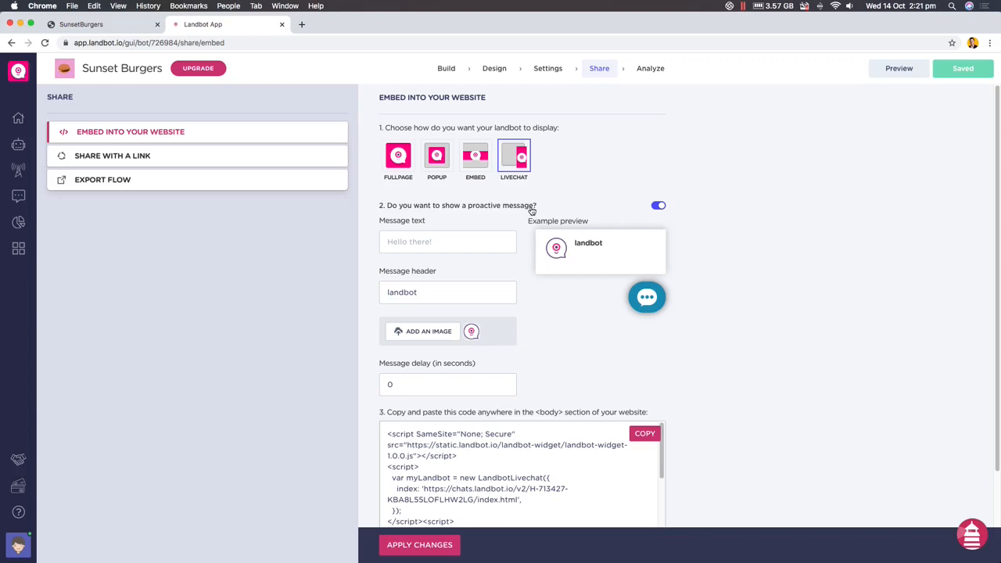
pyautogui.click(453, 242)
pyautogui.write('Are you')
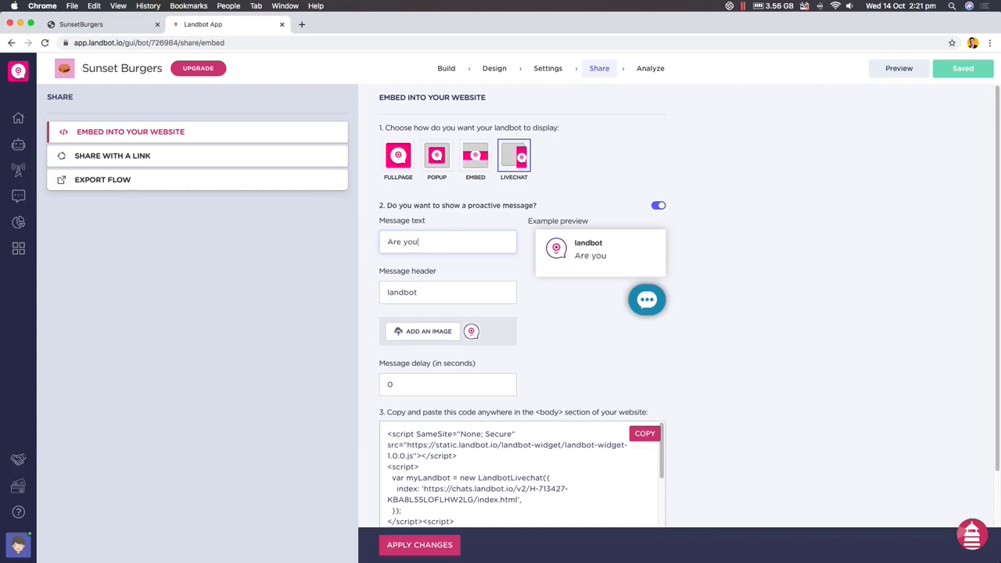
pyautogui.write(' ready to order your burgers?')
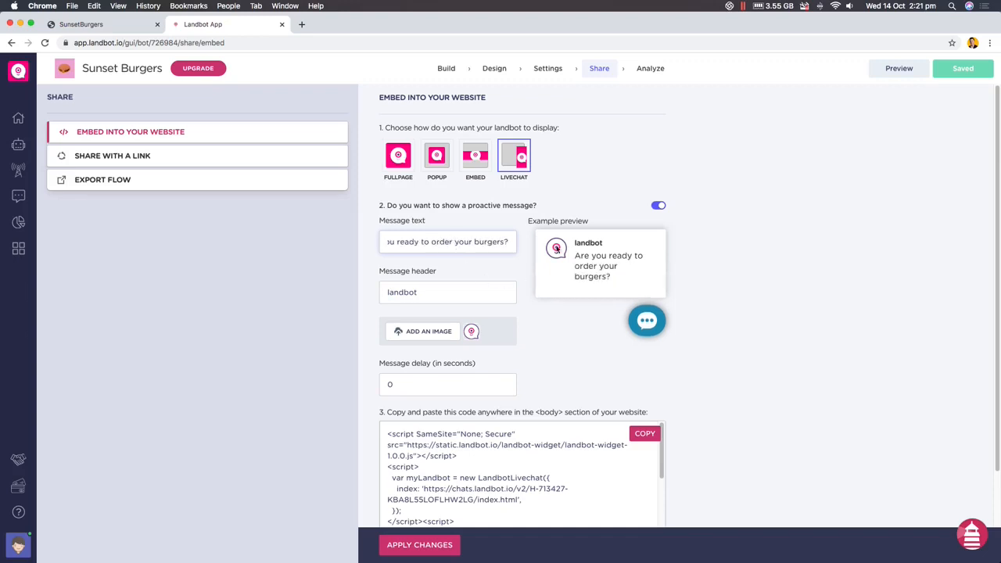
# Replace the proactive message header "landbot" with "Sunset Burgers"
pyautogui.click(585, 243)
pyautogui.doubleClick(584, 242)
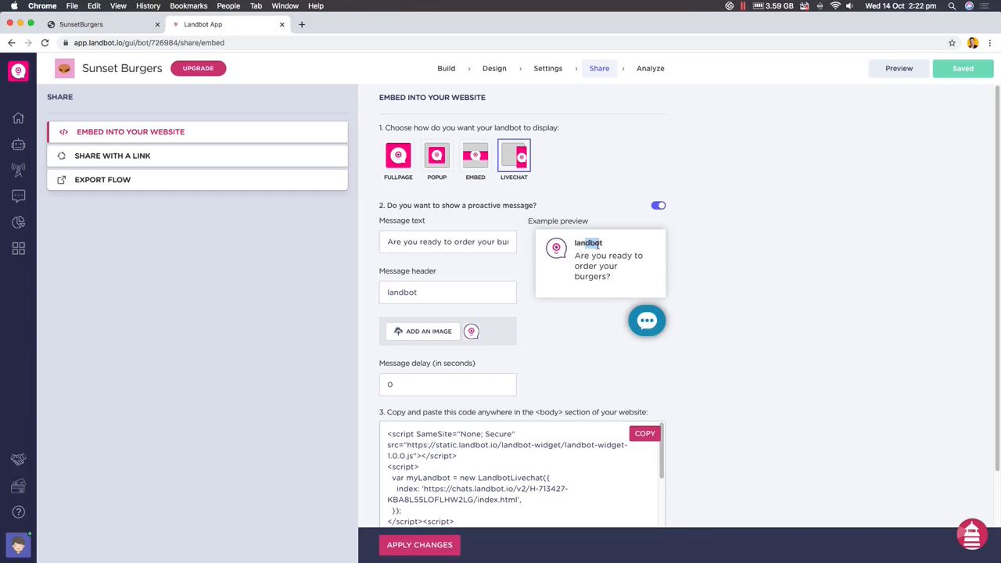
pyautogui.moveTo(438, 290); pyautogui.dragTo(371, 292)
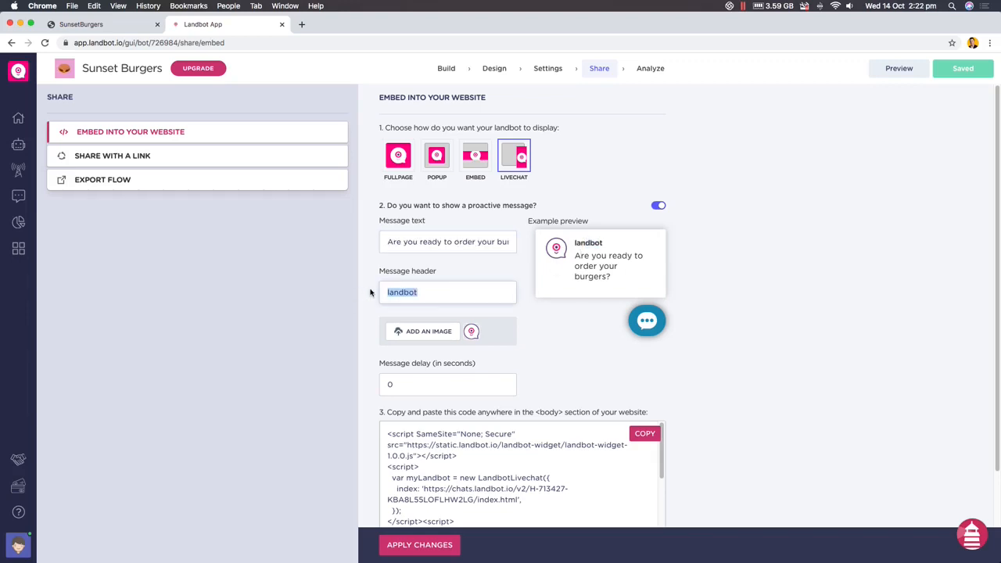
pyautogui.write('Sunset Bu')
pyautogui.press('BackSpace')
pyautogui.press('BackSpace')
pyautogui.press('BackSpace')
pyautogui.write('Burgers')
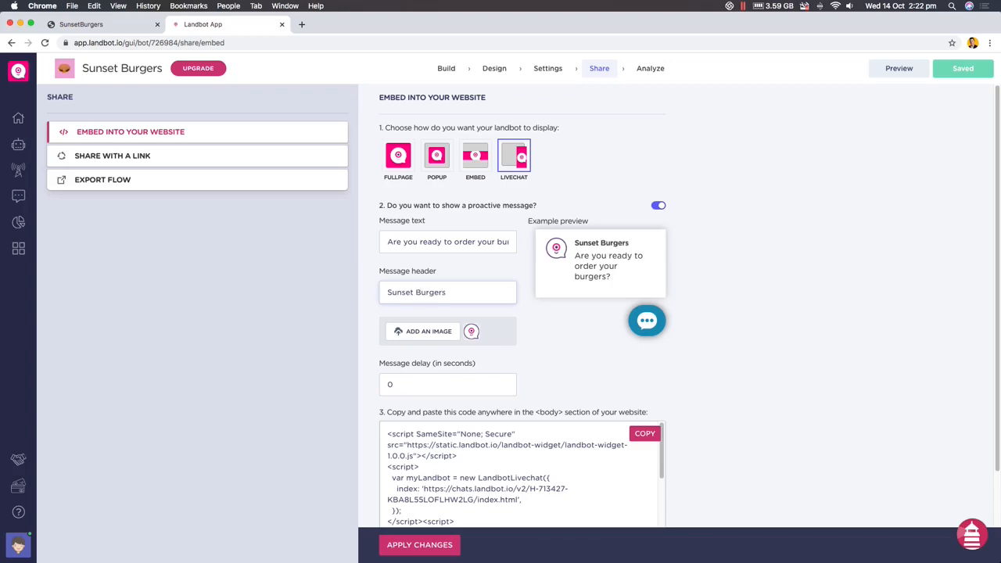
# Search GIPHY for "burger" and add the dancing cartoon burger as the proactive message image
pyautogui.click(442, 332)
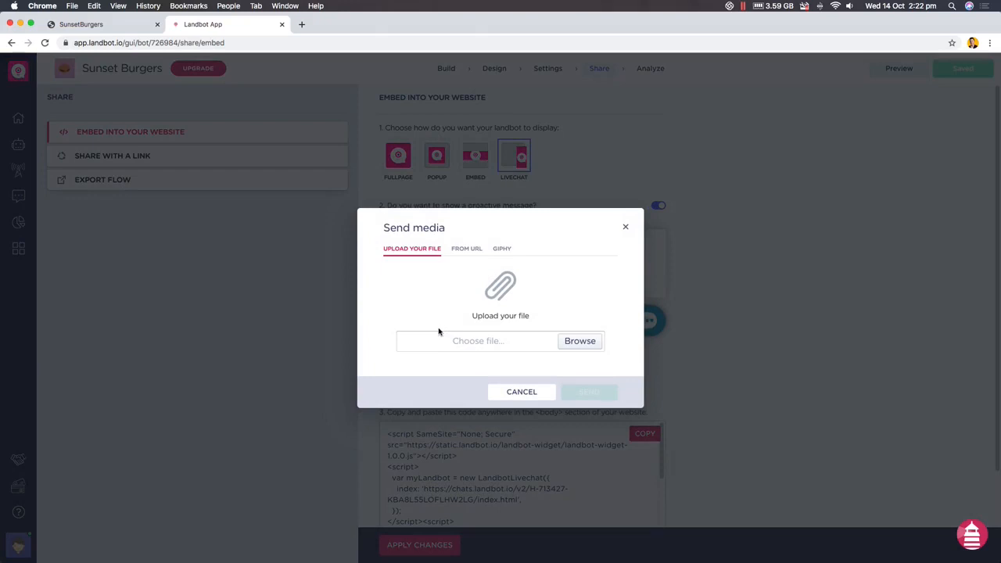
pyautogui.click(466, 247)
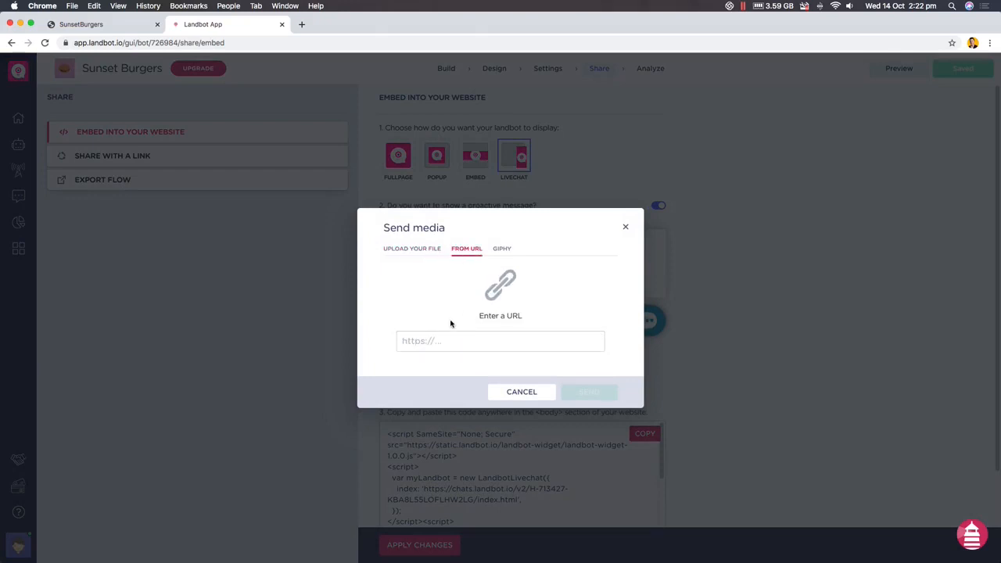
pyautogui.click(501, 248)
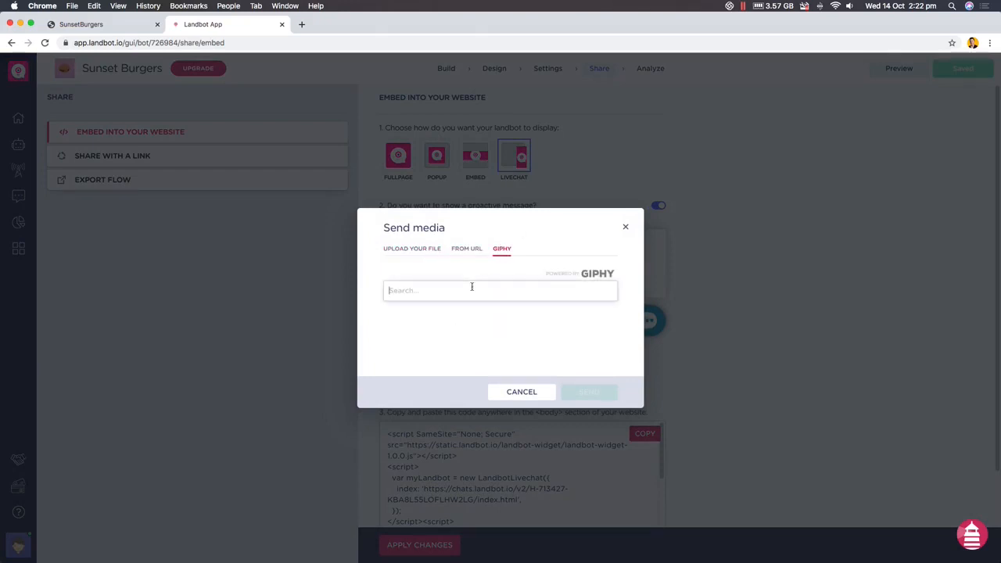
pyautogui.click(472, 286)
pyautogui.write('burger')
pyautogui.scroll(-3, 466, 309)
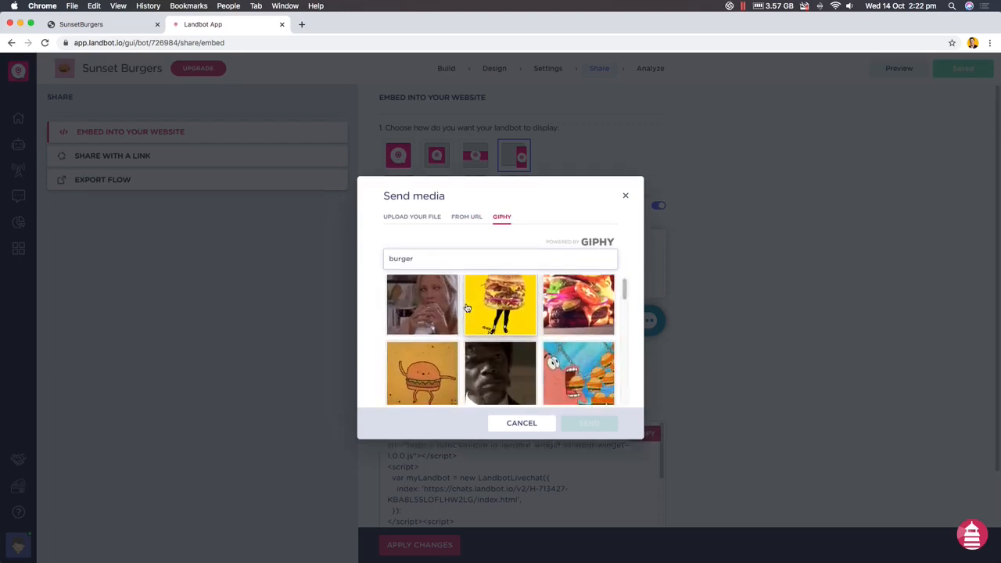
pyautogui.scroll(-10, 467, 307)
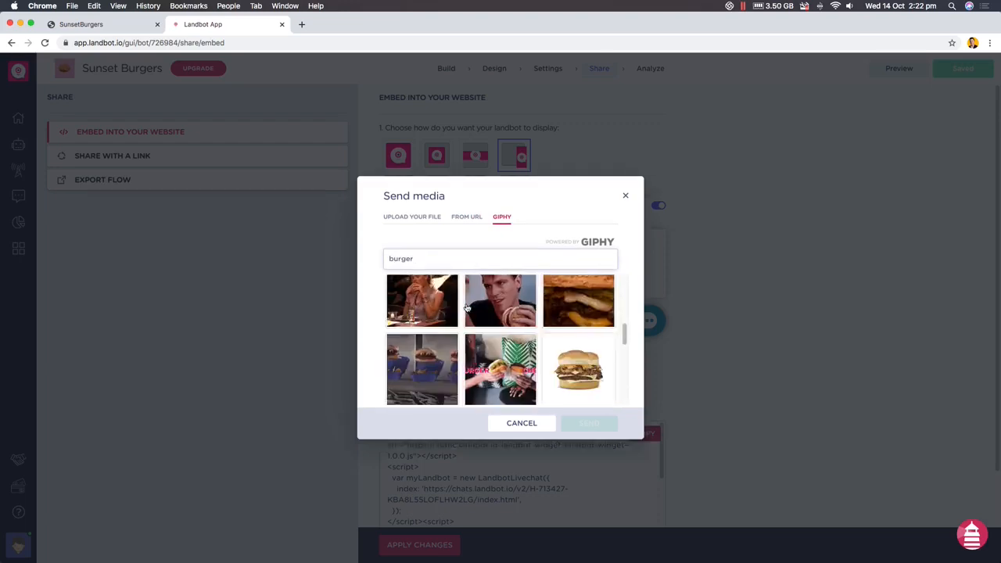
pyautogui.scroll(-5, 466, 307)
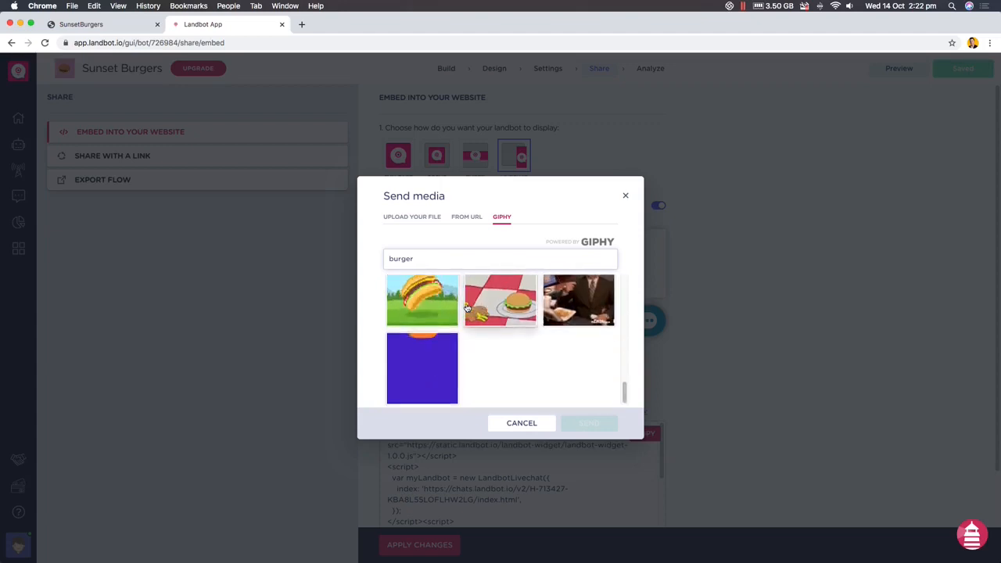
pyautogui.scroll(15, 466, 307)
pyautogui.scroll(-1, 466, 307)
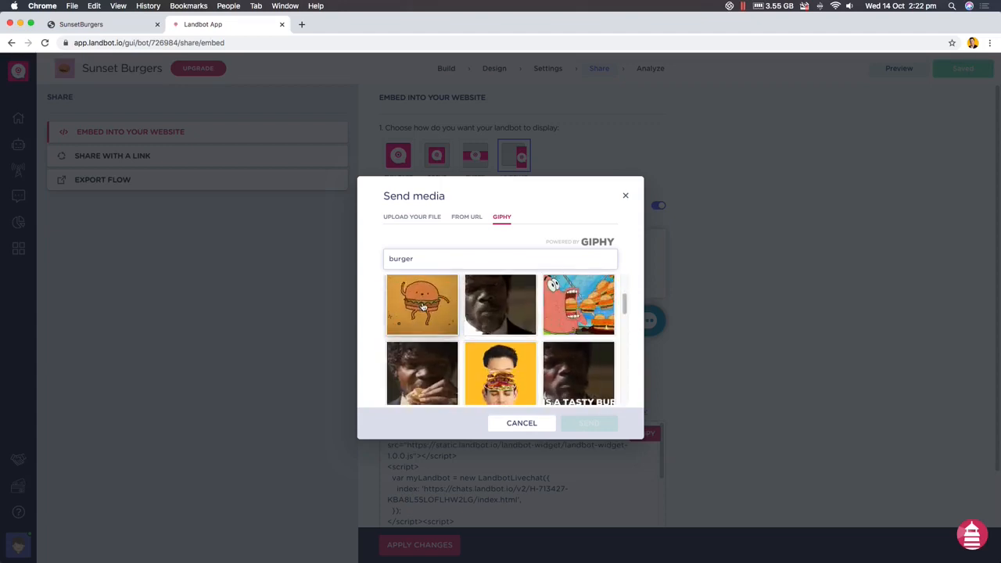
pyautogui.click(456, 311)
pyautogui.click(589, 423)
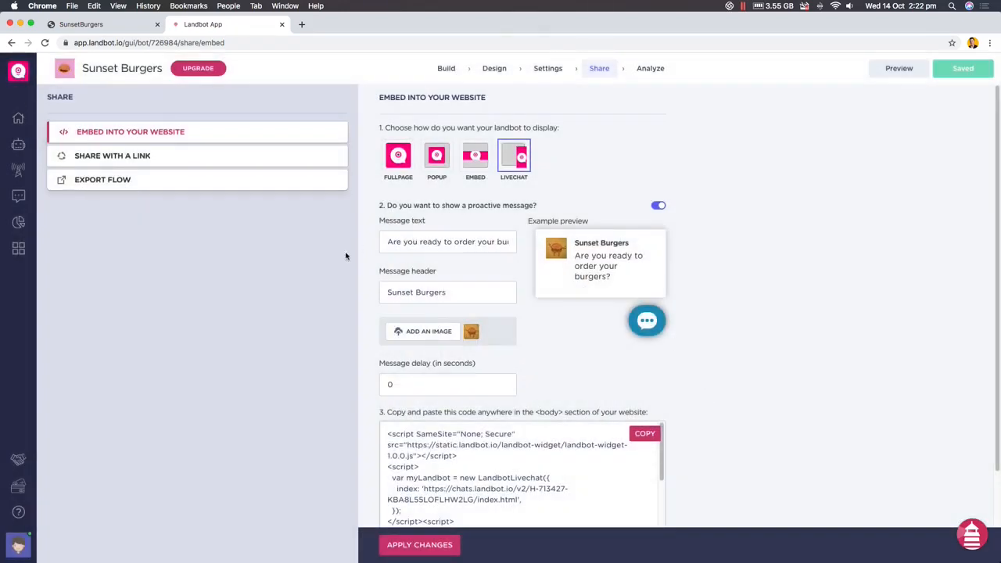
# Set the proactive message delay to 5 seconds and bring up the Livechat embed code
pyautogui.click(408, 380)
pyautogui.write('0')
pyautogui.press('BackSpace')
pyautogui.write('5')
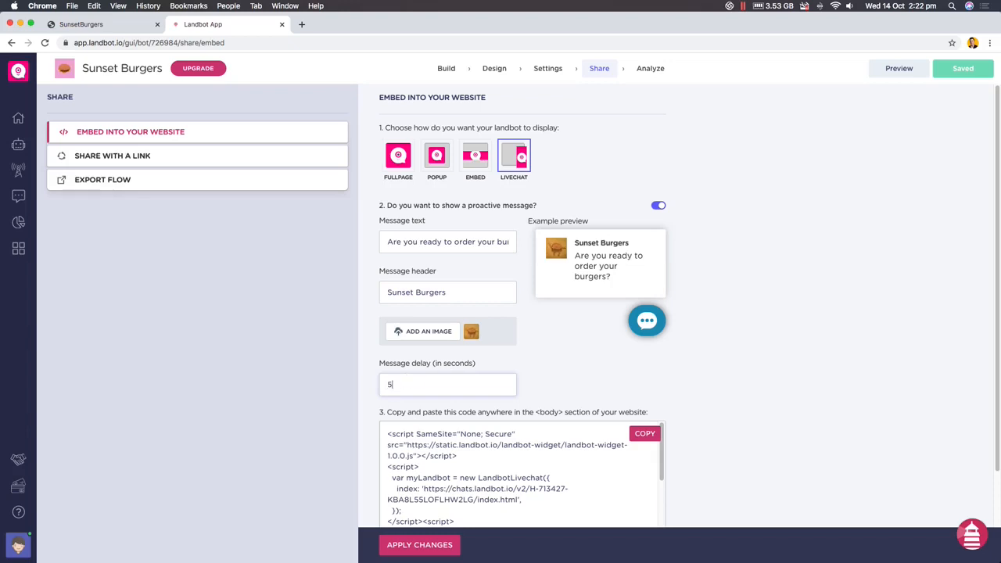
pyautogui.click(560, 385)
pyautogui.scroll(-3, 733, 400)
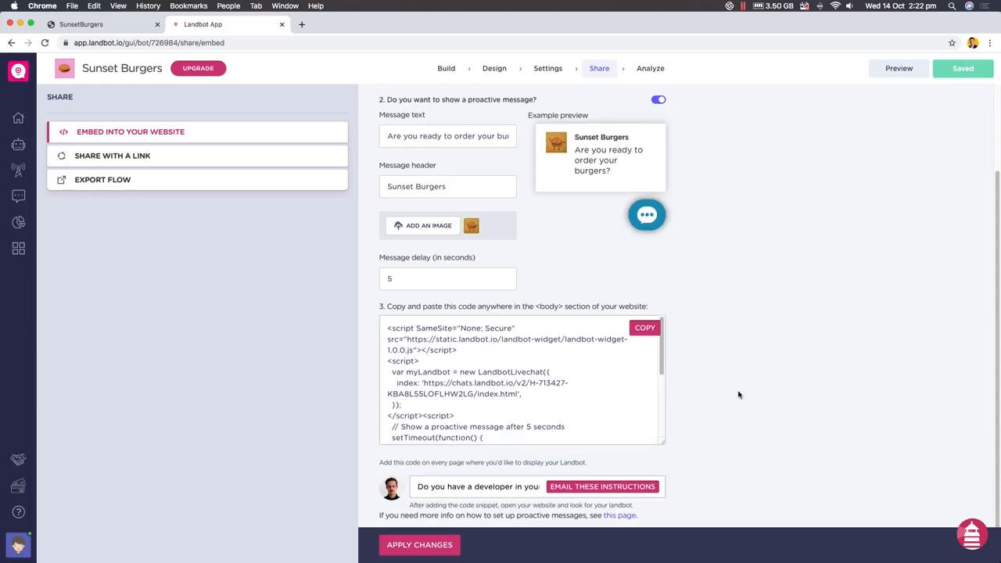
# Review the body-section instruction and the Livechat embed script, and copy the whole embed code
pyautogui.moveTo(390, 310); pyautogui.dragTo(647, 311)
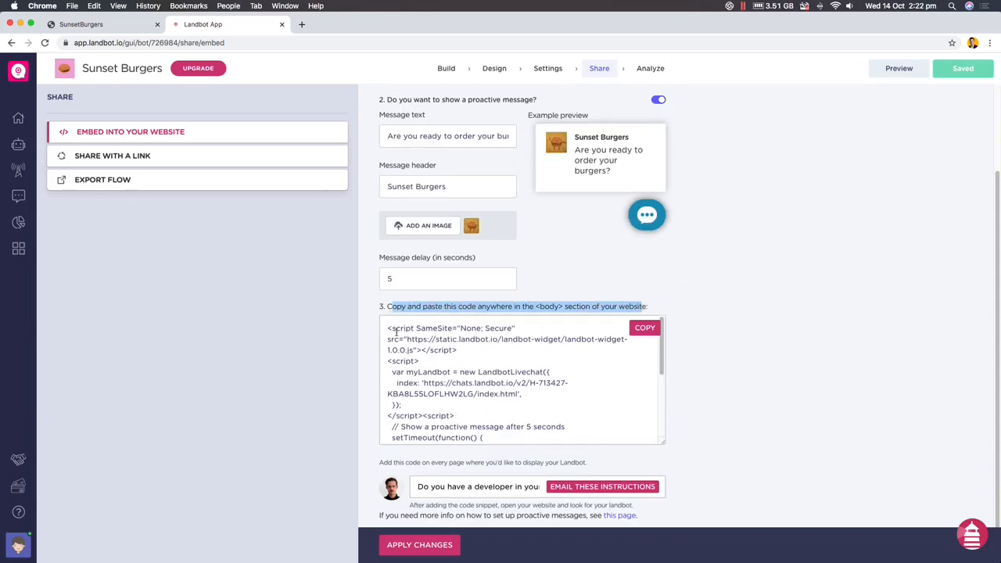
pyautogui.moveTo(390, 329); pyautogui.dragTo(583, 414)
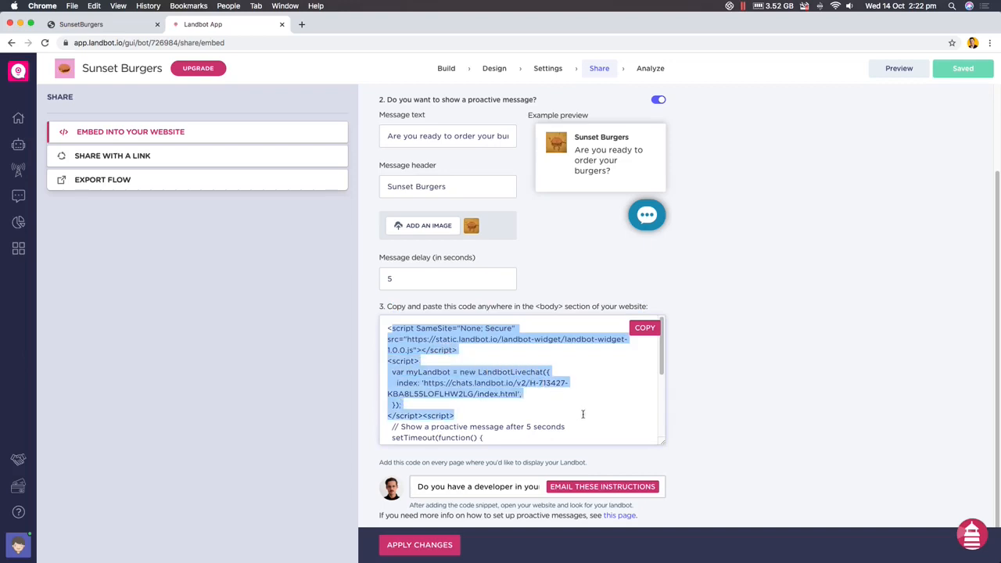
pyautogui.click(596, 413)
pyautogui.click(646, 329)
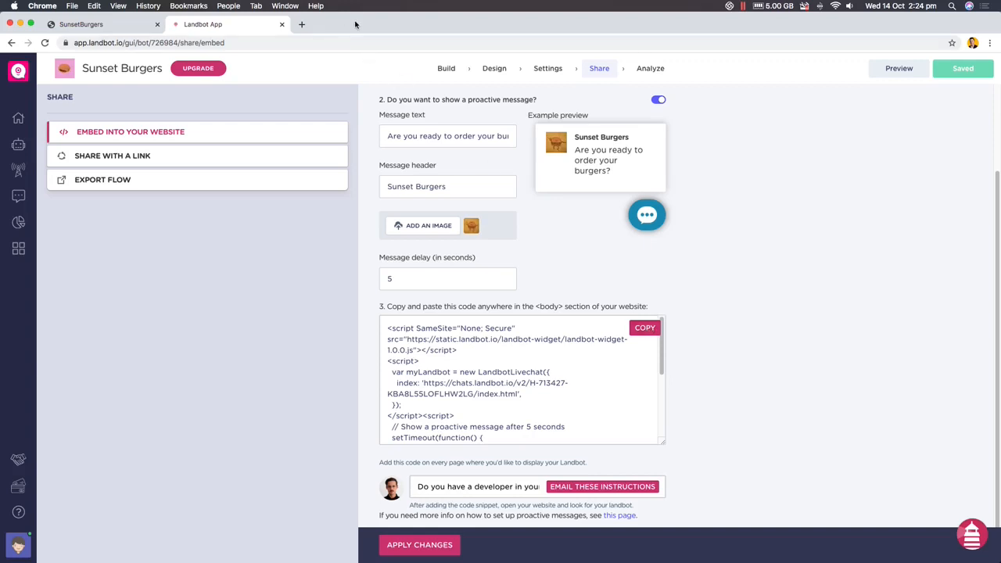
# In Brackets, paste the copied Landbot embed code on blank lines directly below the opening body tag of story.html and save the file
pyautogui.hotkey('ctrl', 'alt', 'Right')
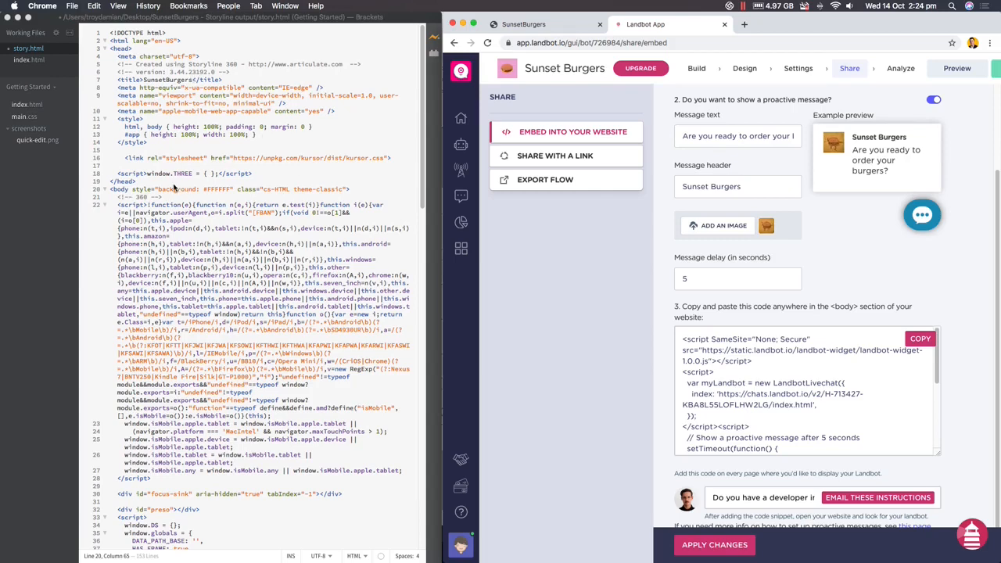
pyautogui.click(114, 193)
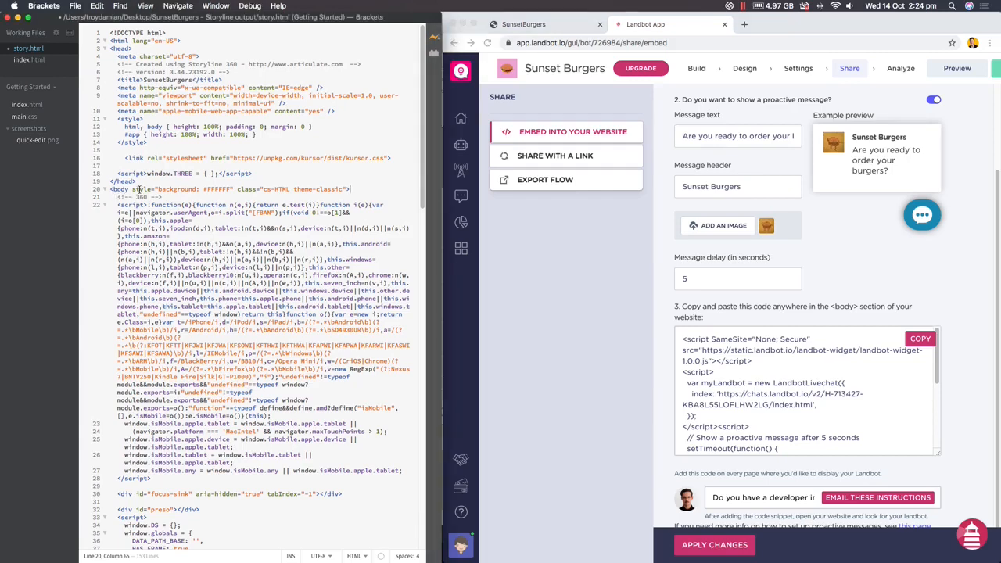
pyautogui.moveTo(152, 189); pyautogui.dragTo(107, 192)
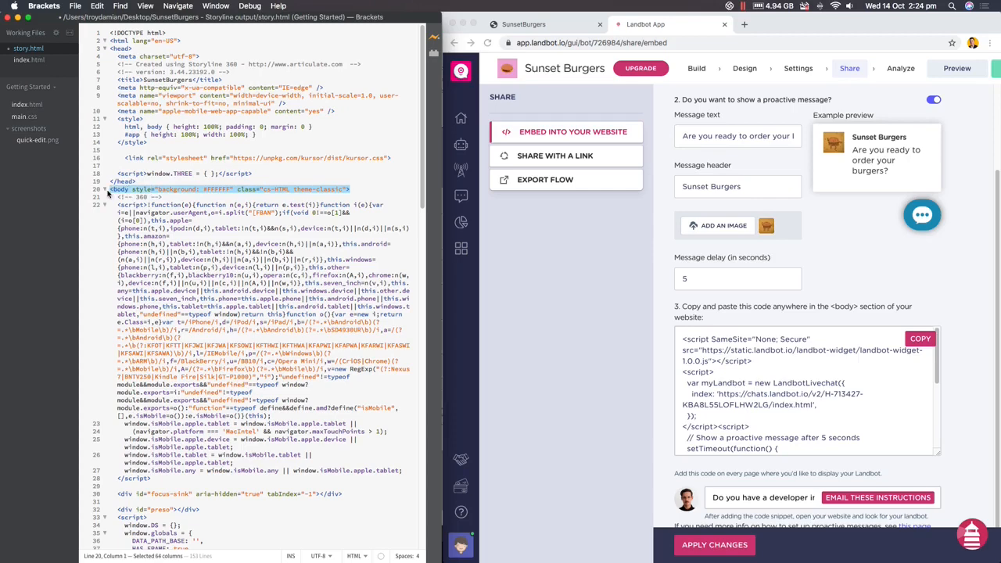
pyautogui.click(389, 186)
pyautogui.press('Return')
pyautogui.press('Return')
pyautogui.press('Return')
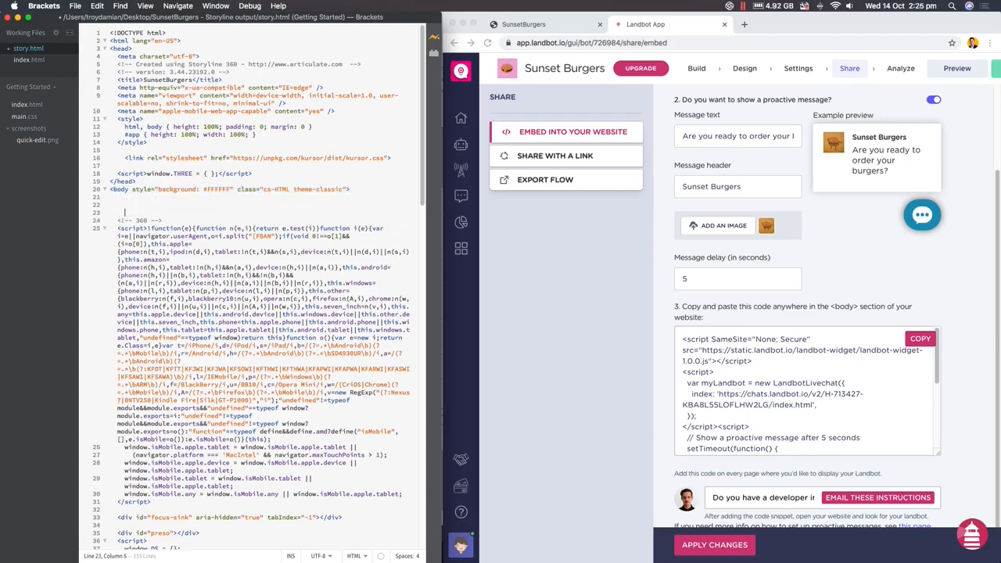
pyautogui.click(124, 204)
pyautogui.press('super+v')
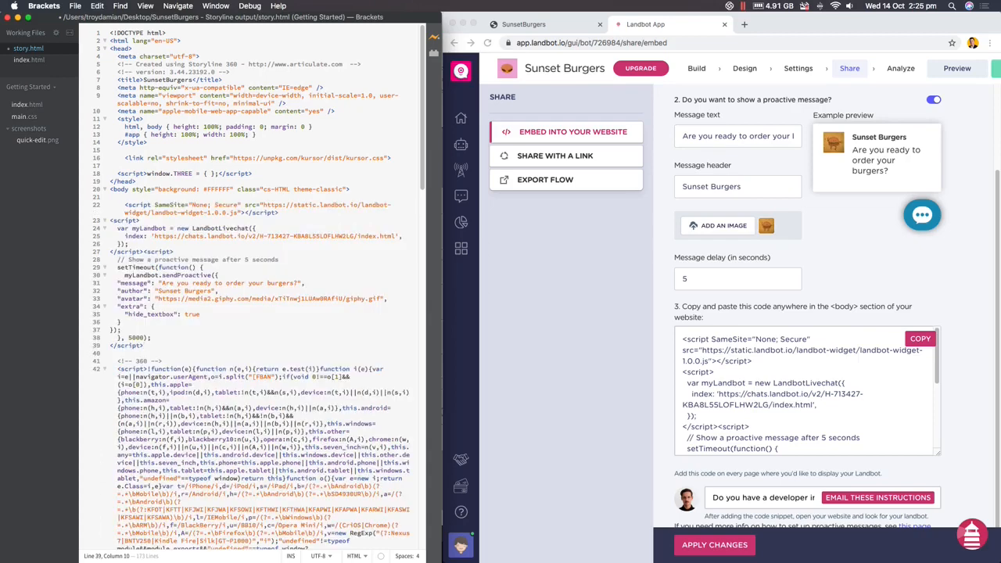
pyautogui.press('super+Tab')
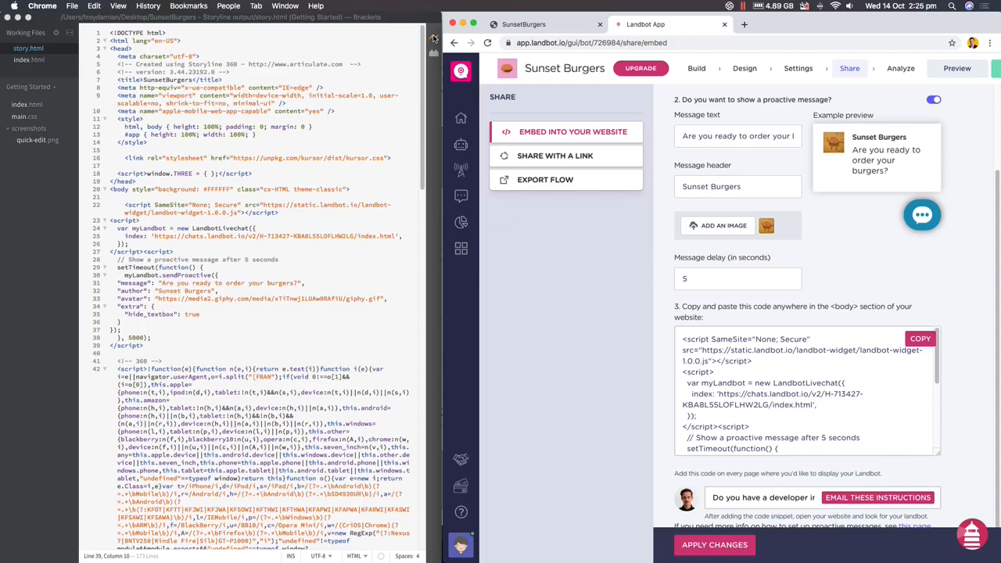
# Preview the edited story.html in Chrome and enlarge the SunsetBurgers page to the full screen width
pyautogui.click(434, 37)
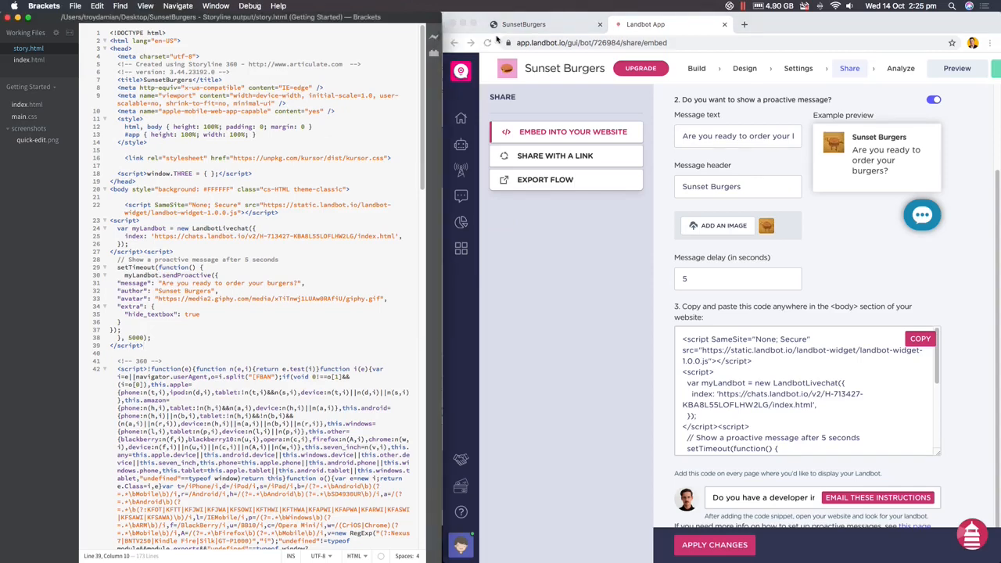
pyautogui.click(559, 30)
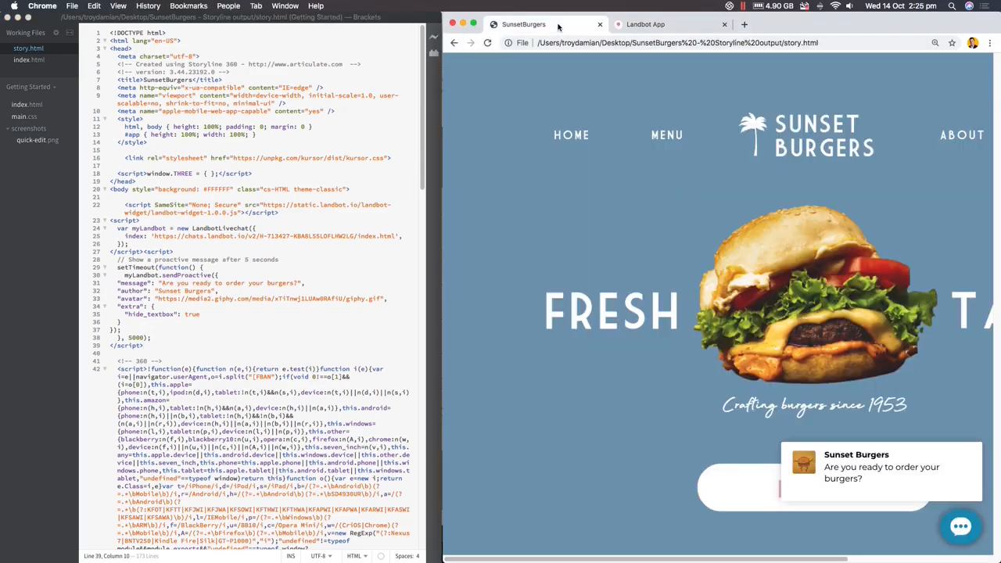
pyautogui.doubleClick(833, 25)
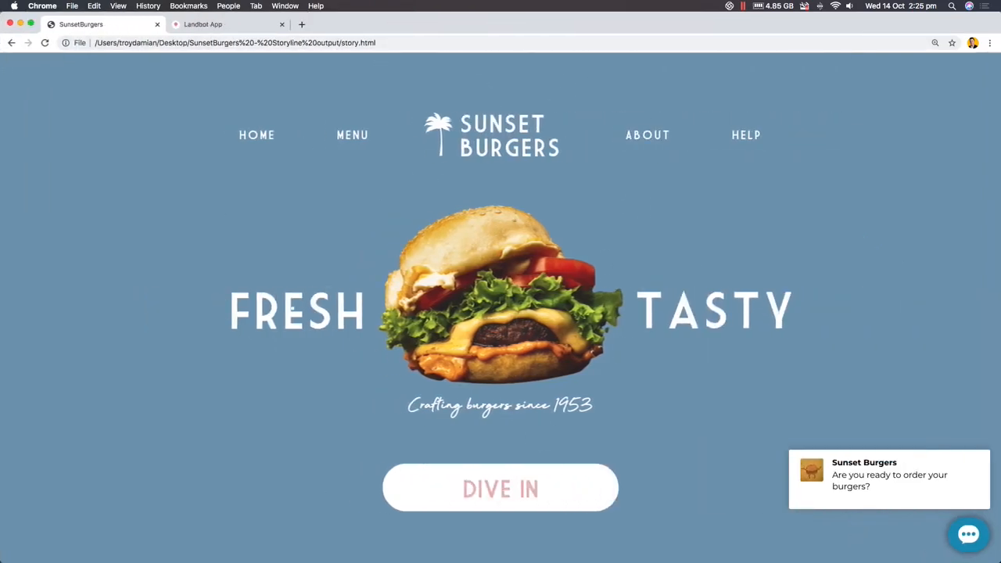
# Open the chatbot from its proactive message, test the Menu option, and close the chat window
pyautogui.moveTo(890, 487)
pyautogui.click(896, 481)
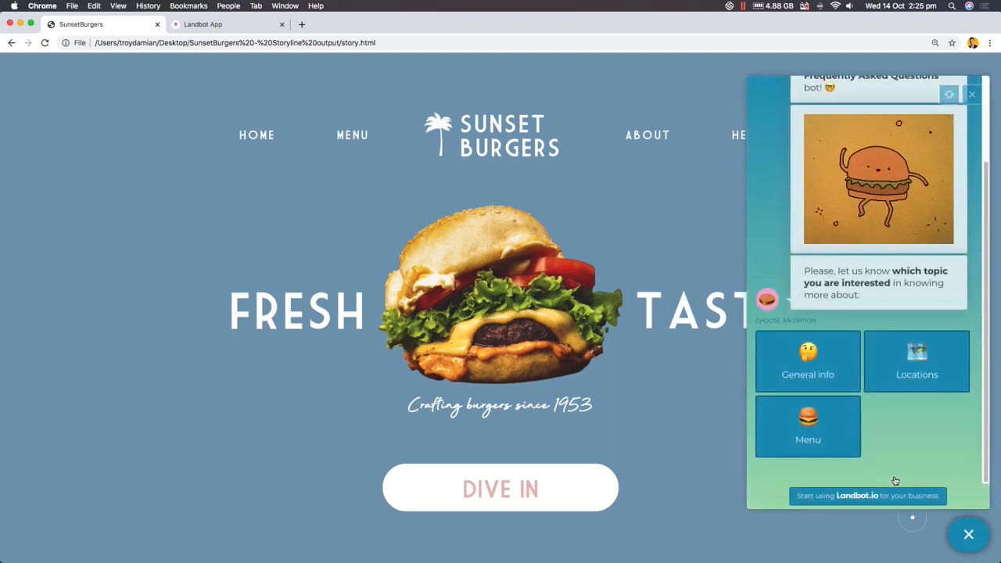
pyautogui.click(821, 436)
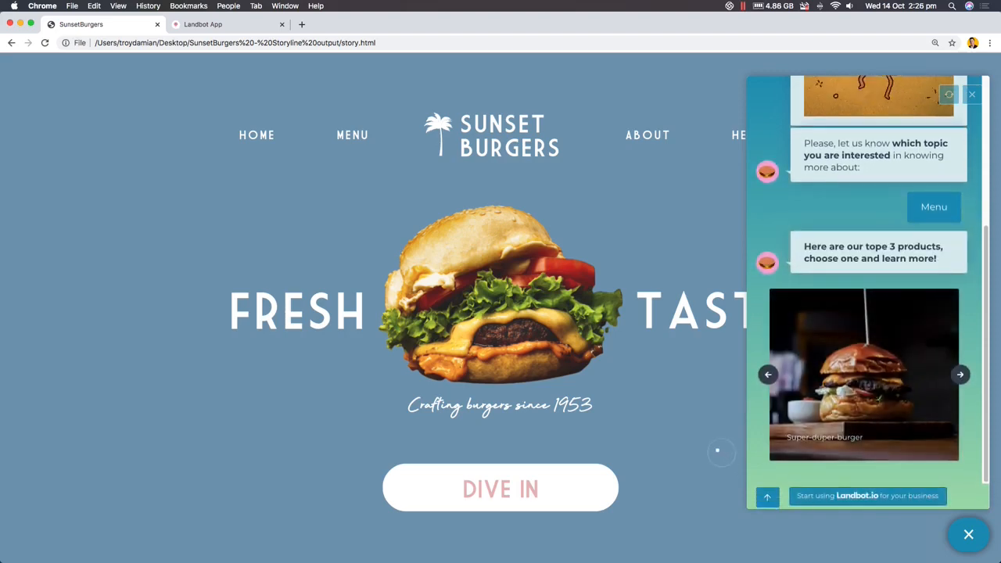
pyautogui.click(974, 95)
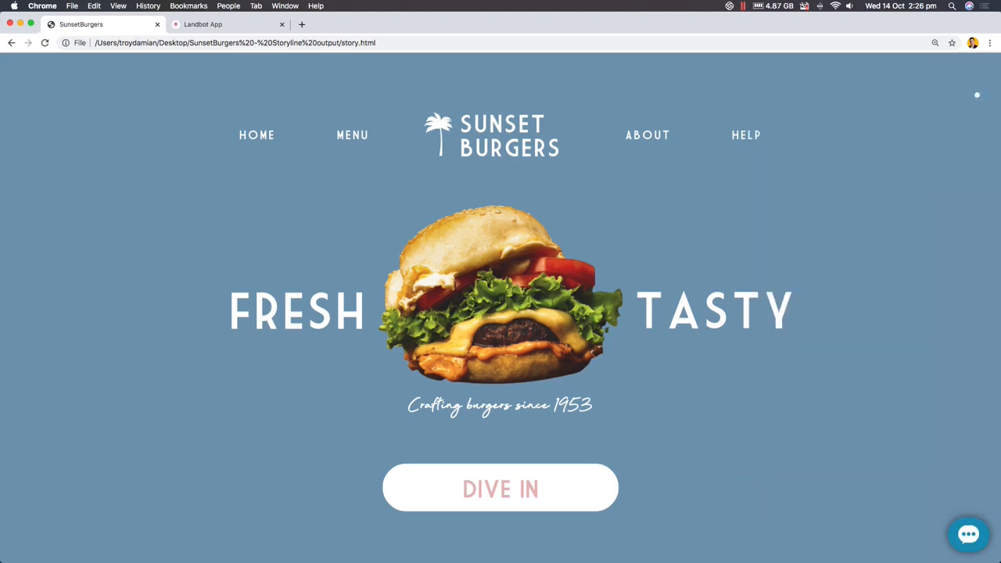
# Return to Brackets beside the browser, open the Rise course's index.html and examine the Landbot script below its body tag
pyautogui.doubleClick(349, 26)
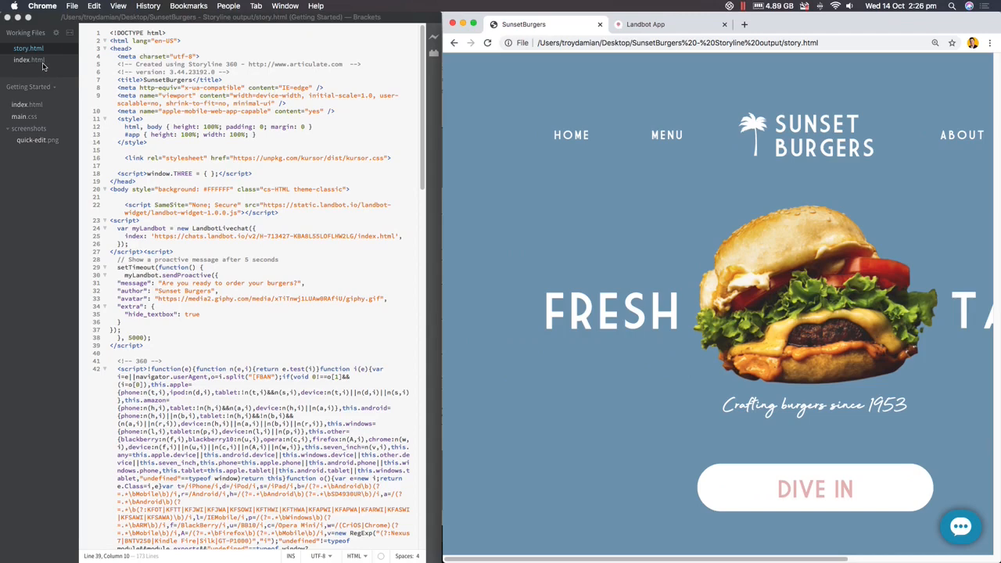
pyautogui.click(43, 67)
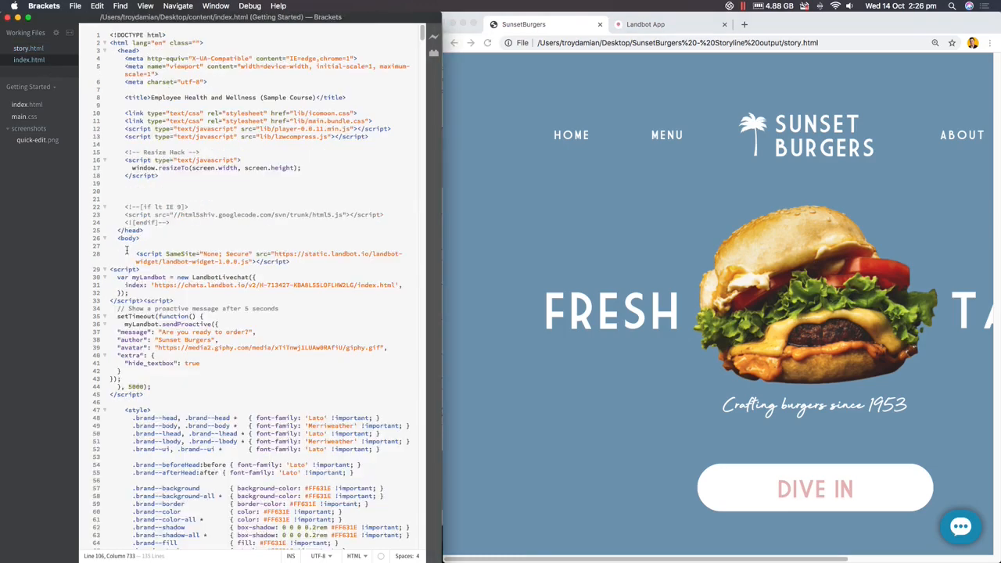
pyautogui.moveTo(118, 240); pyautogui.dragTo(153, 238)
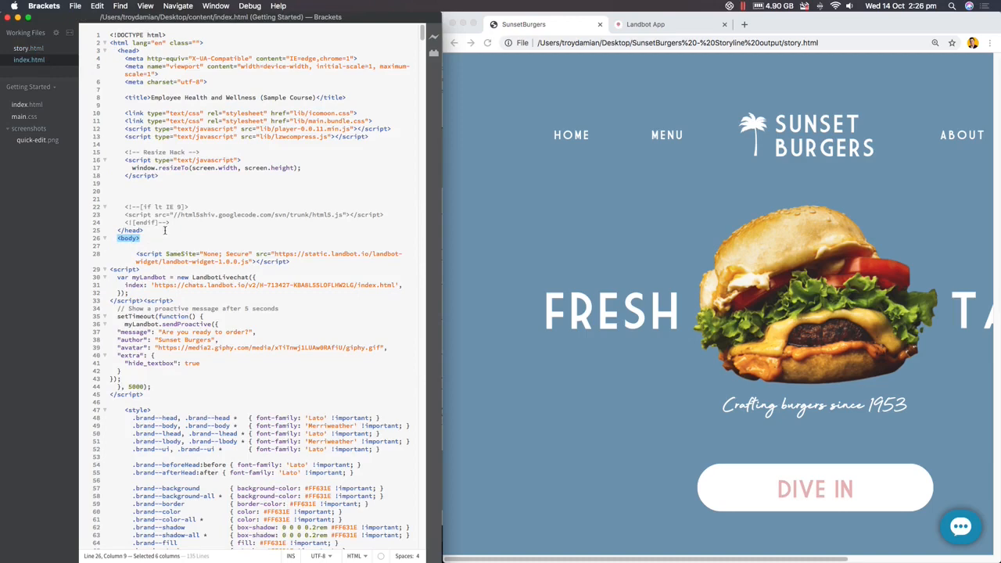
pyautogui.moveTo(134, 254); pyautogui.dragTo(335, 399)
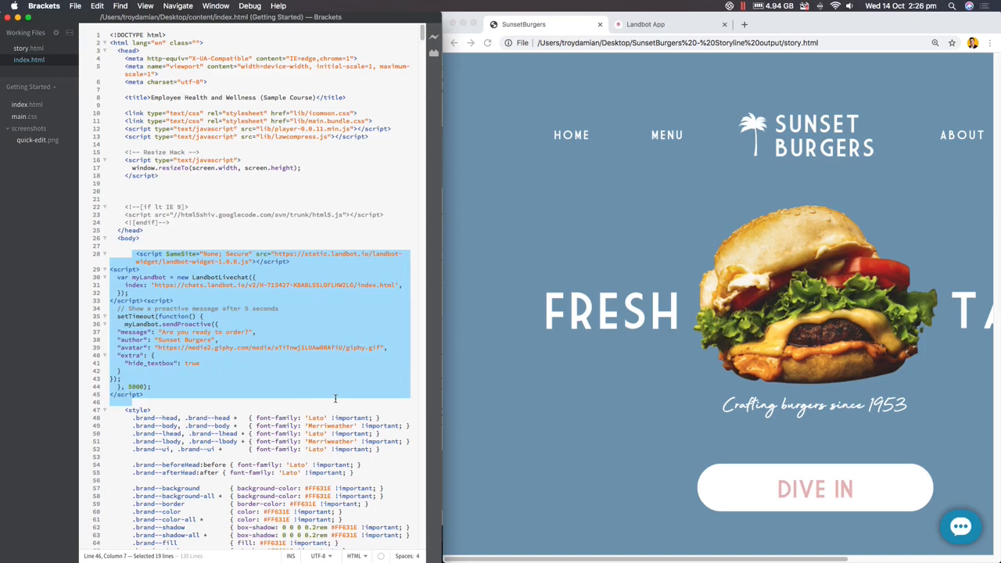
# Preview the Employee Health and Wellness course, open its chatbot, start the first lesson, and close the chat window
pyautogui.click(433, 37)
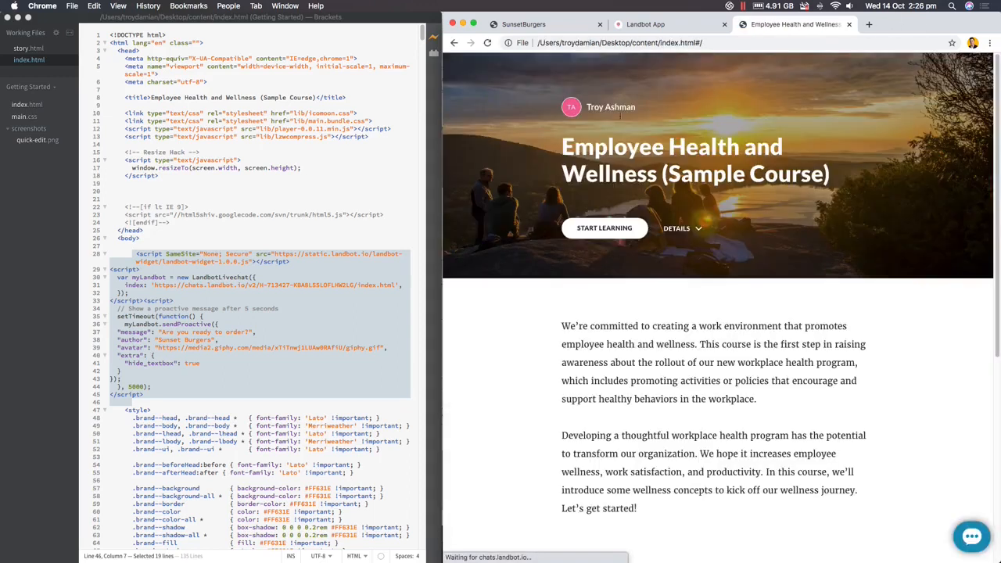
pyautogui.click(970, 539)
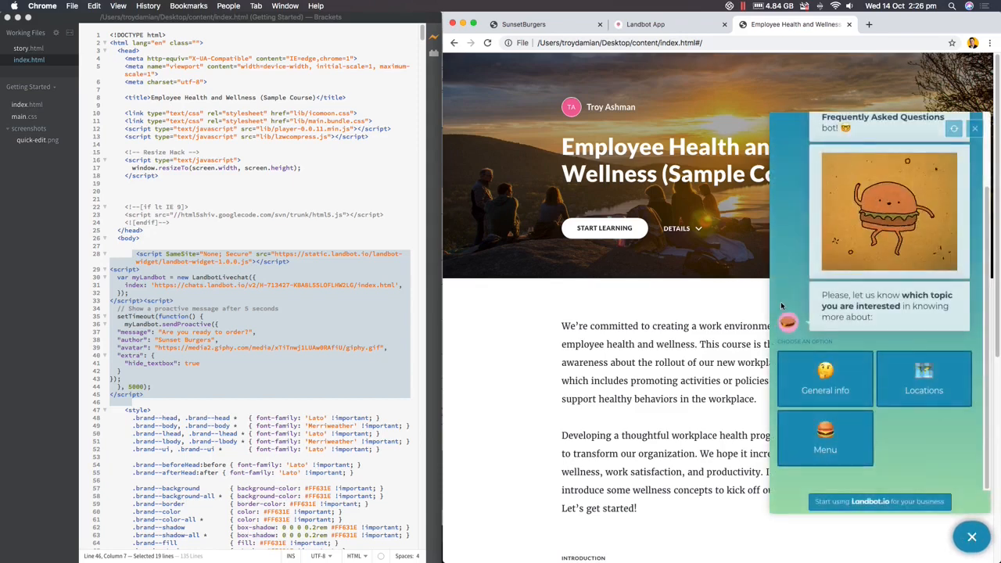
pyautogui.click(591, 229)
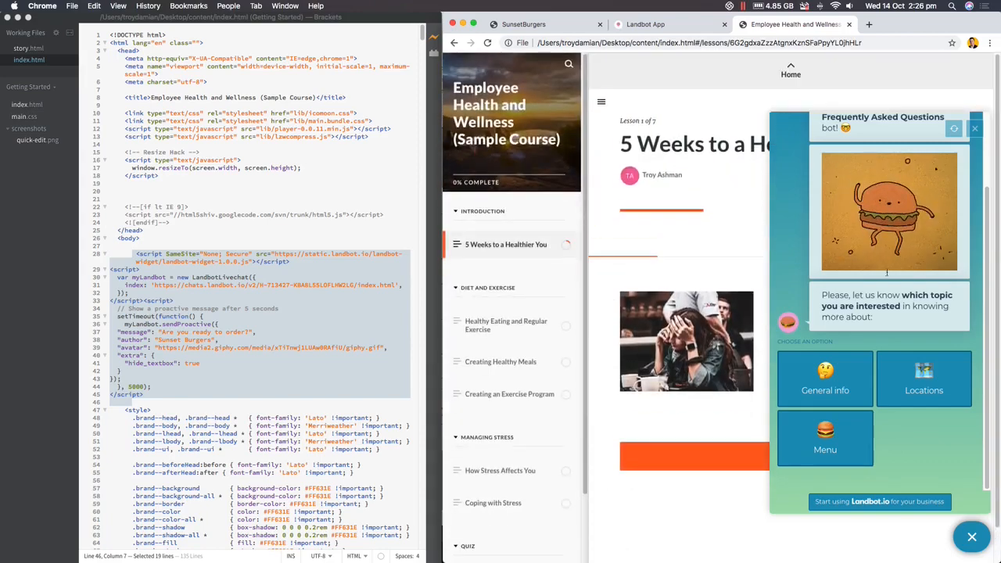
pyautogui.click(975, 128)
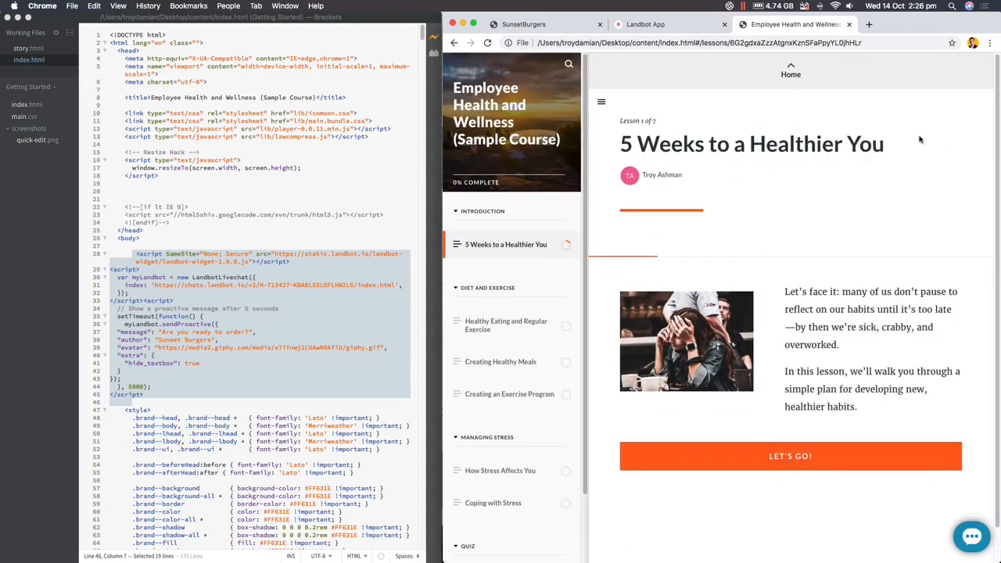
# Go through the lessons to "Creating an Exercise Program", checking there that the chatbot opens and closes
pyautogui.click(813, 453)
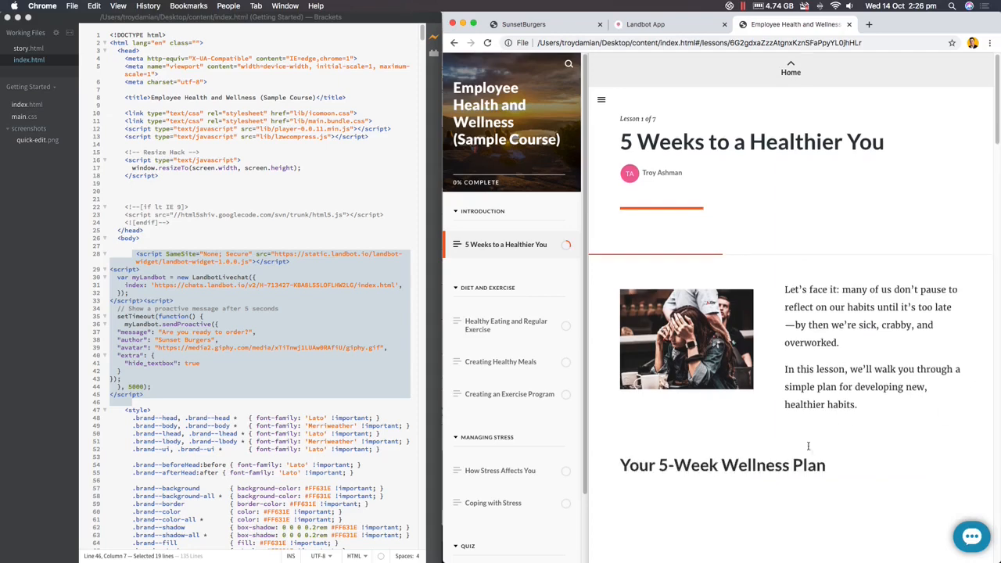
pyautogui.click(492, 338)
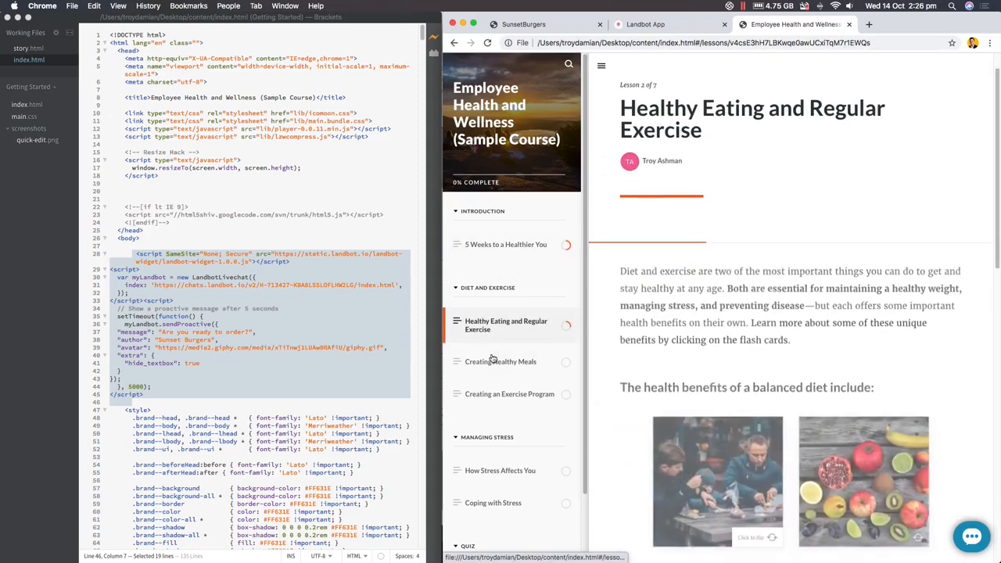
pyautogui.click(500, 392)
pyautogui.click(971, 537)
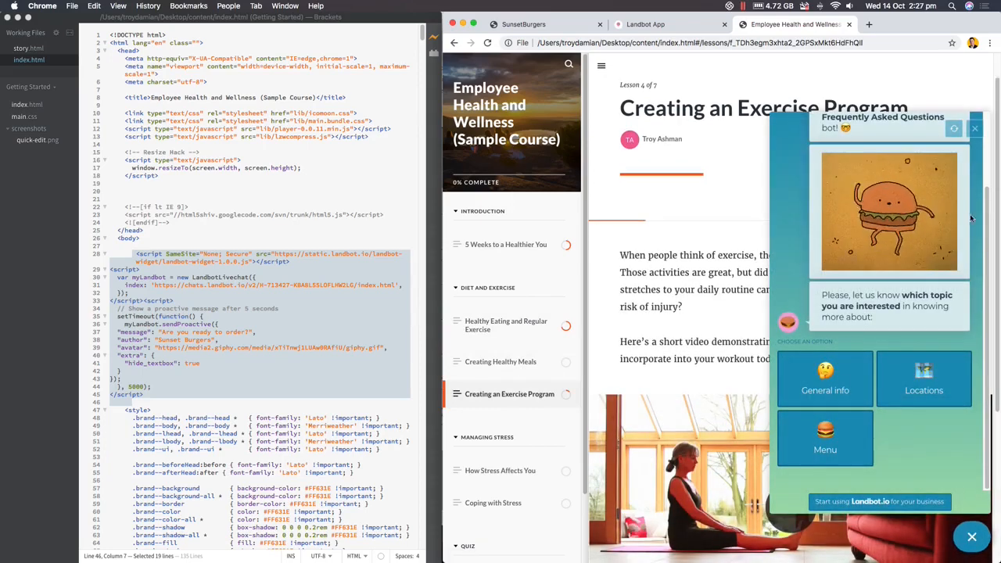
pyautogui.click(974, 129)
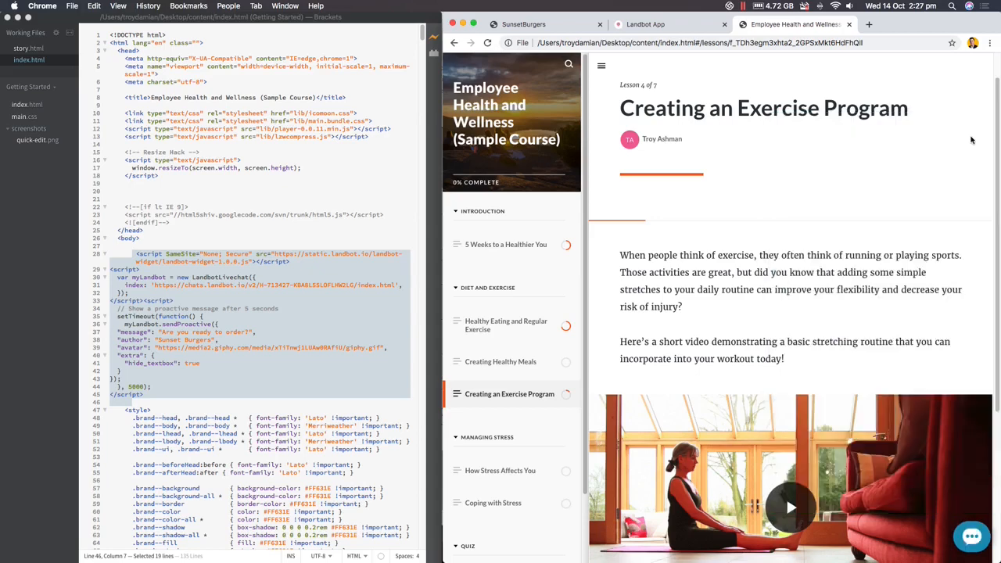
# Return to the SunsetBurgers page and enlarge the browser window to the full screen width
pyautogui.click(533, 31)
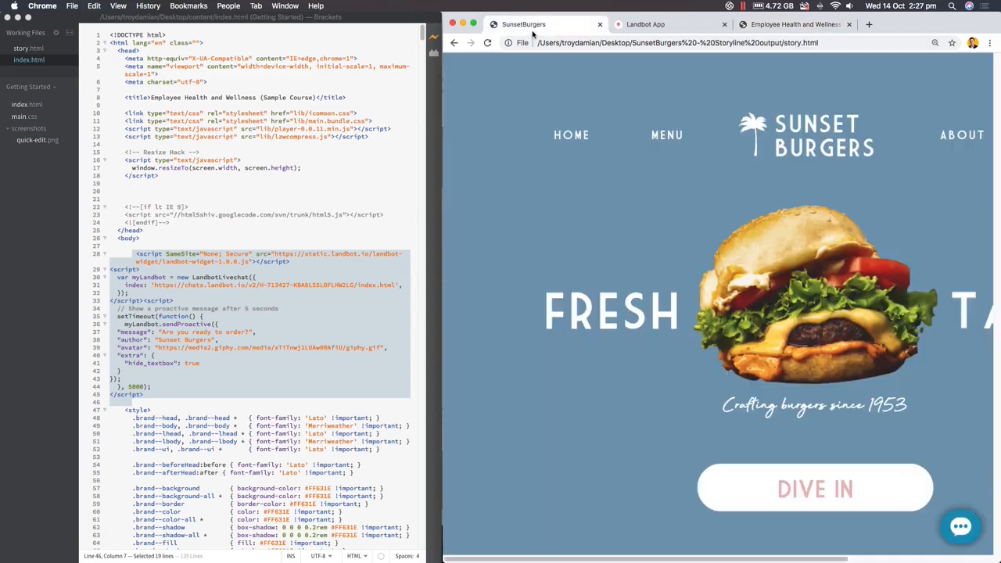
pyautogui.doubleClick(922, 21)
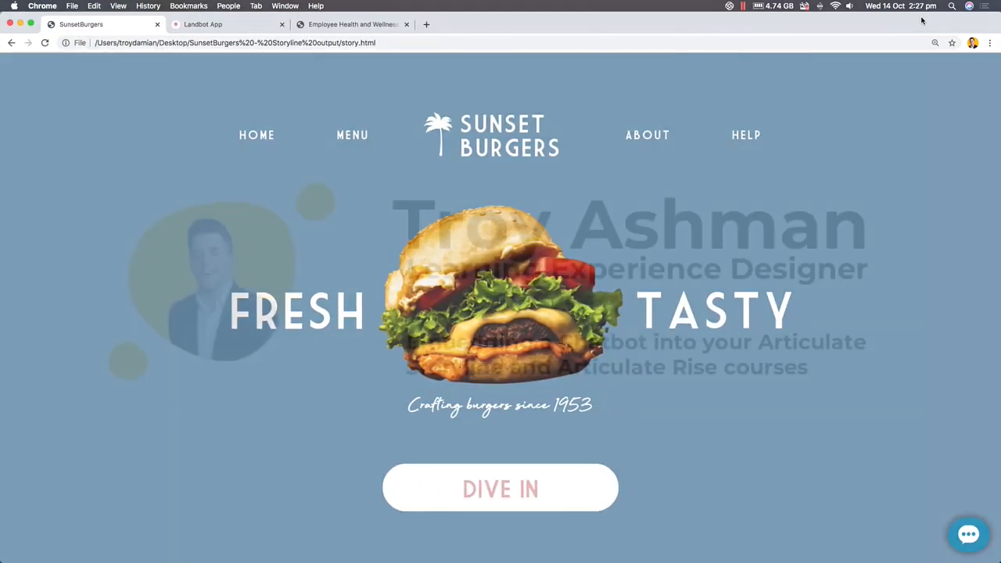